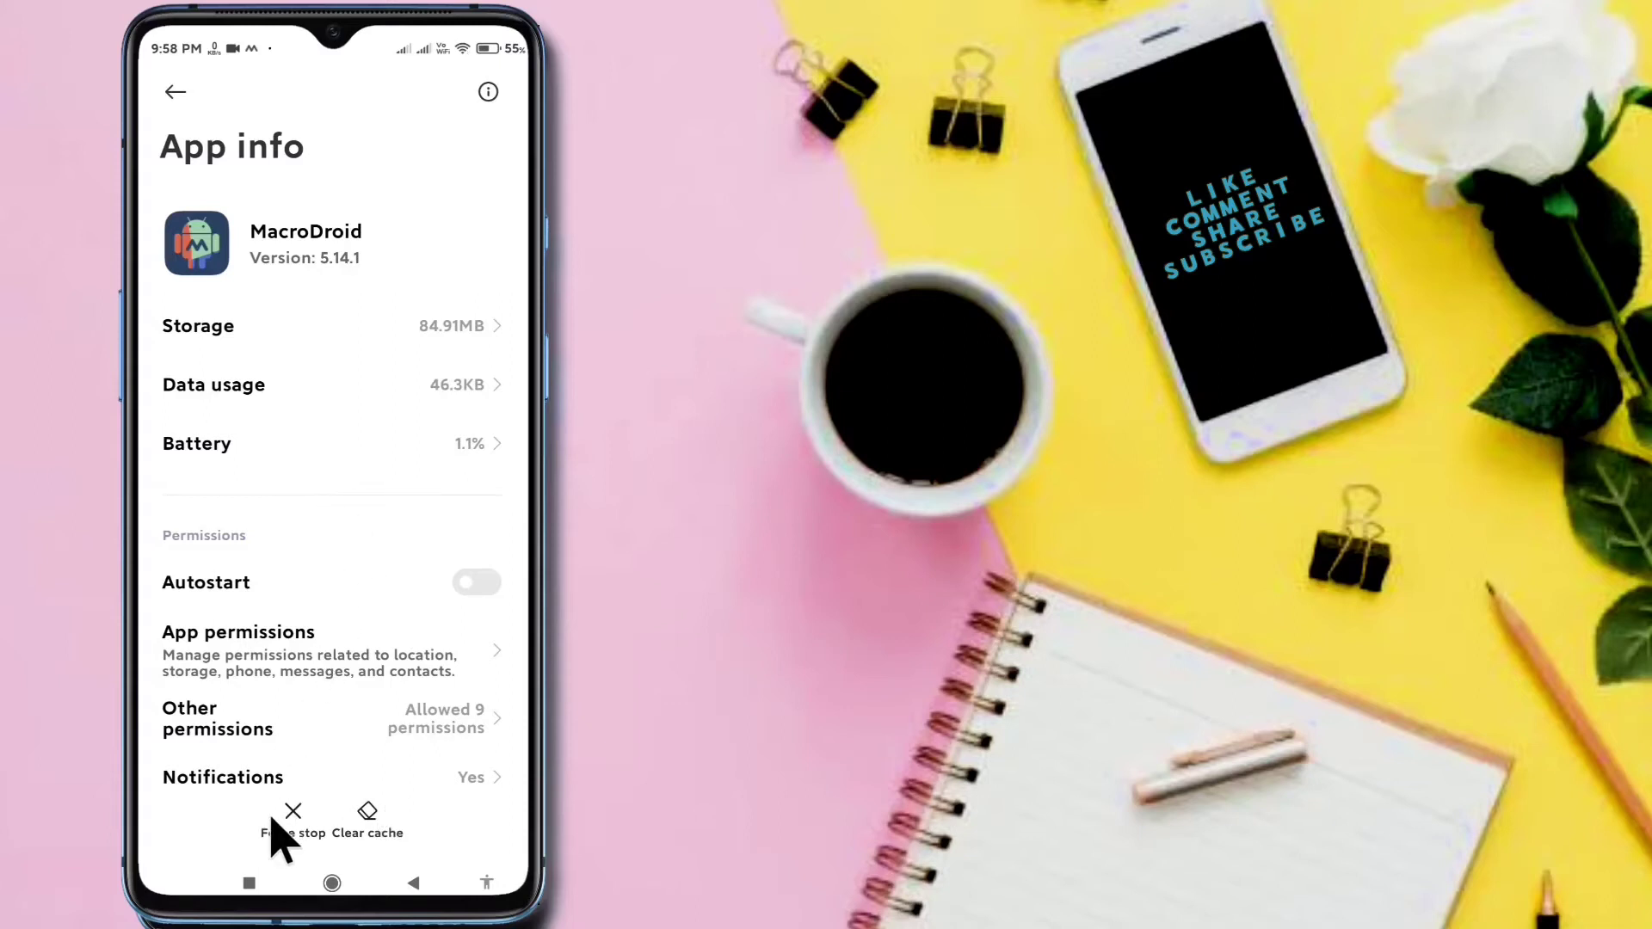
- Switch back to MacroDroid from Recents and show its Macros list
{"action": "left_click", "coordinate": [248, 882]}
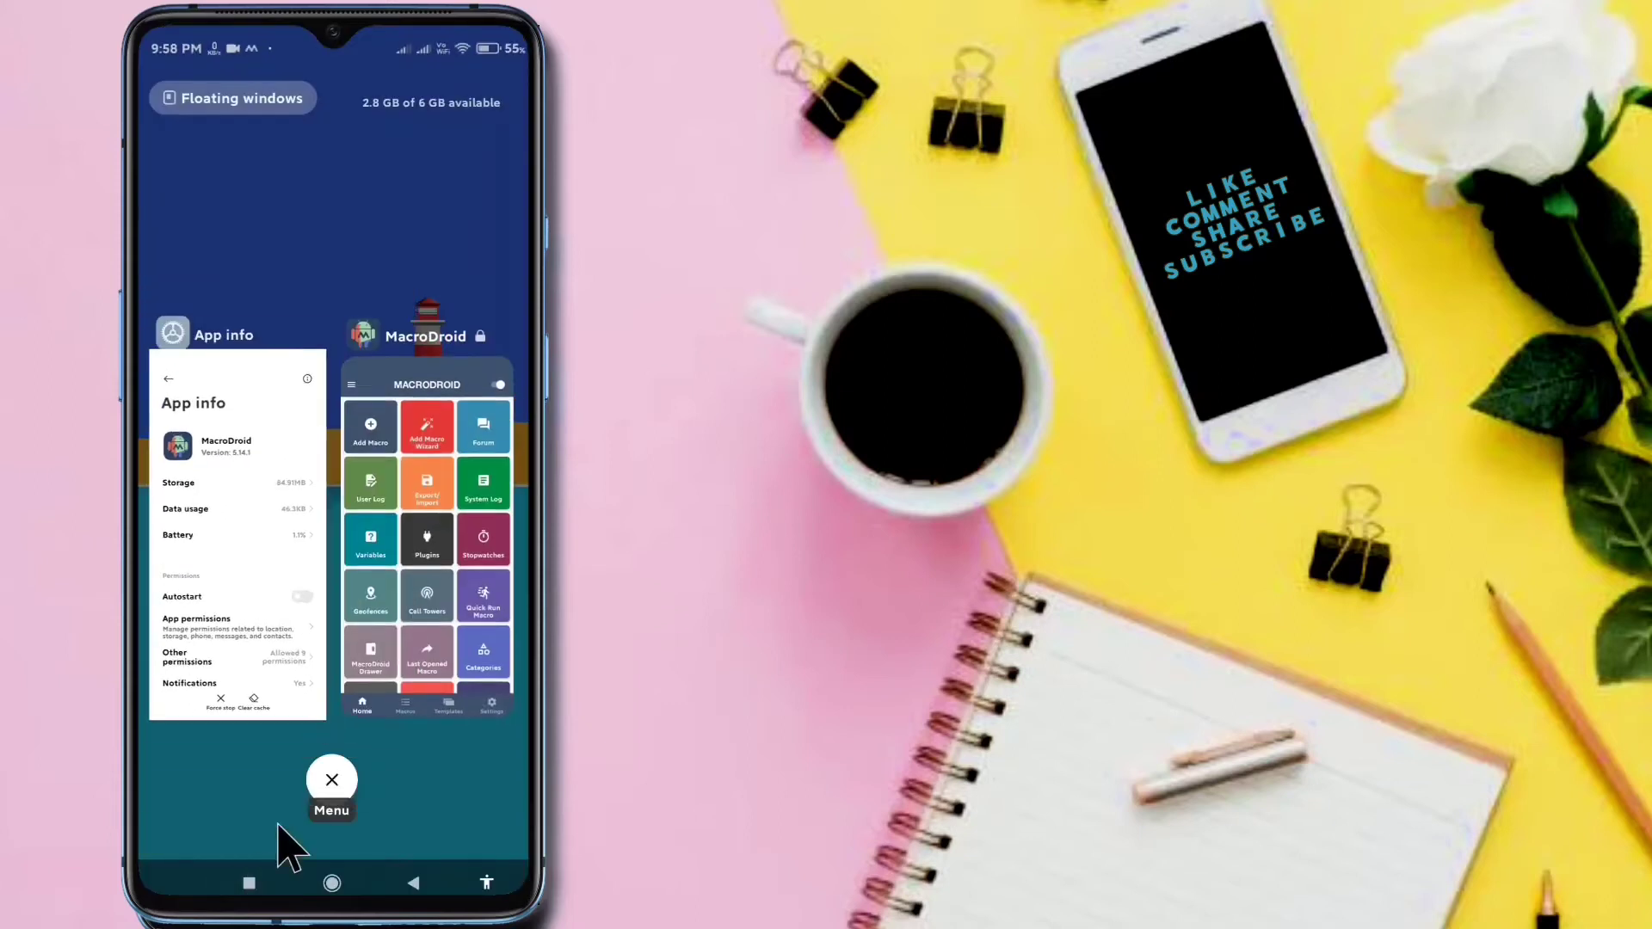
{"action": "left_click", "coordinate": [372, 626]}
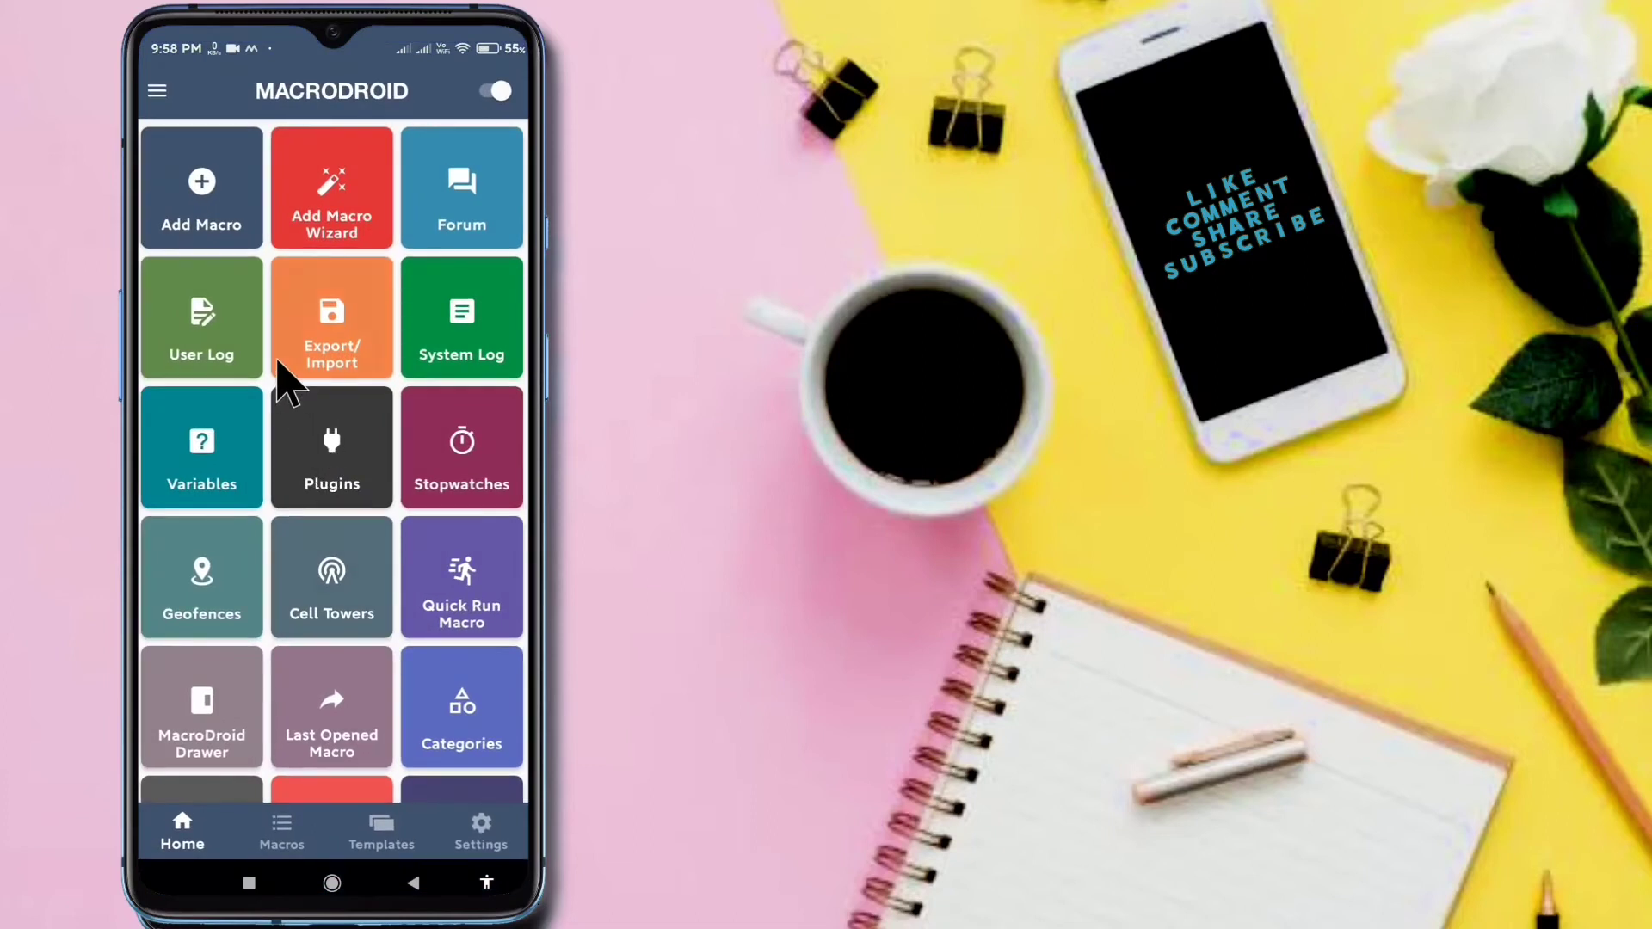
{"action": "left_click", "coordinate": [284, 838]}
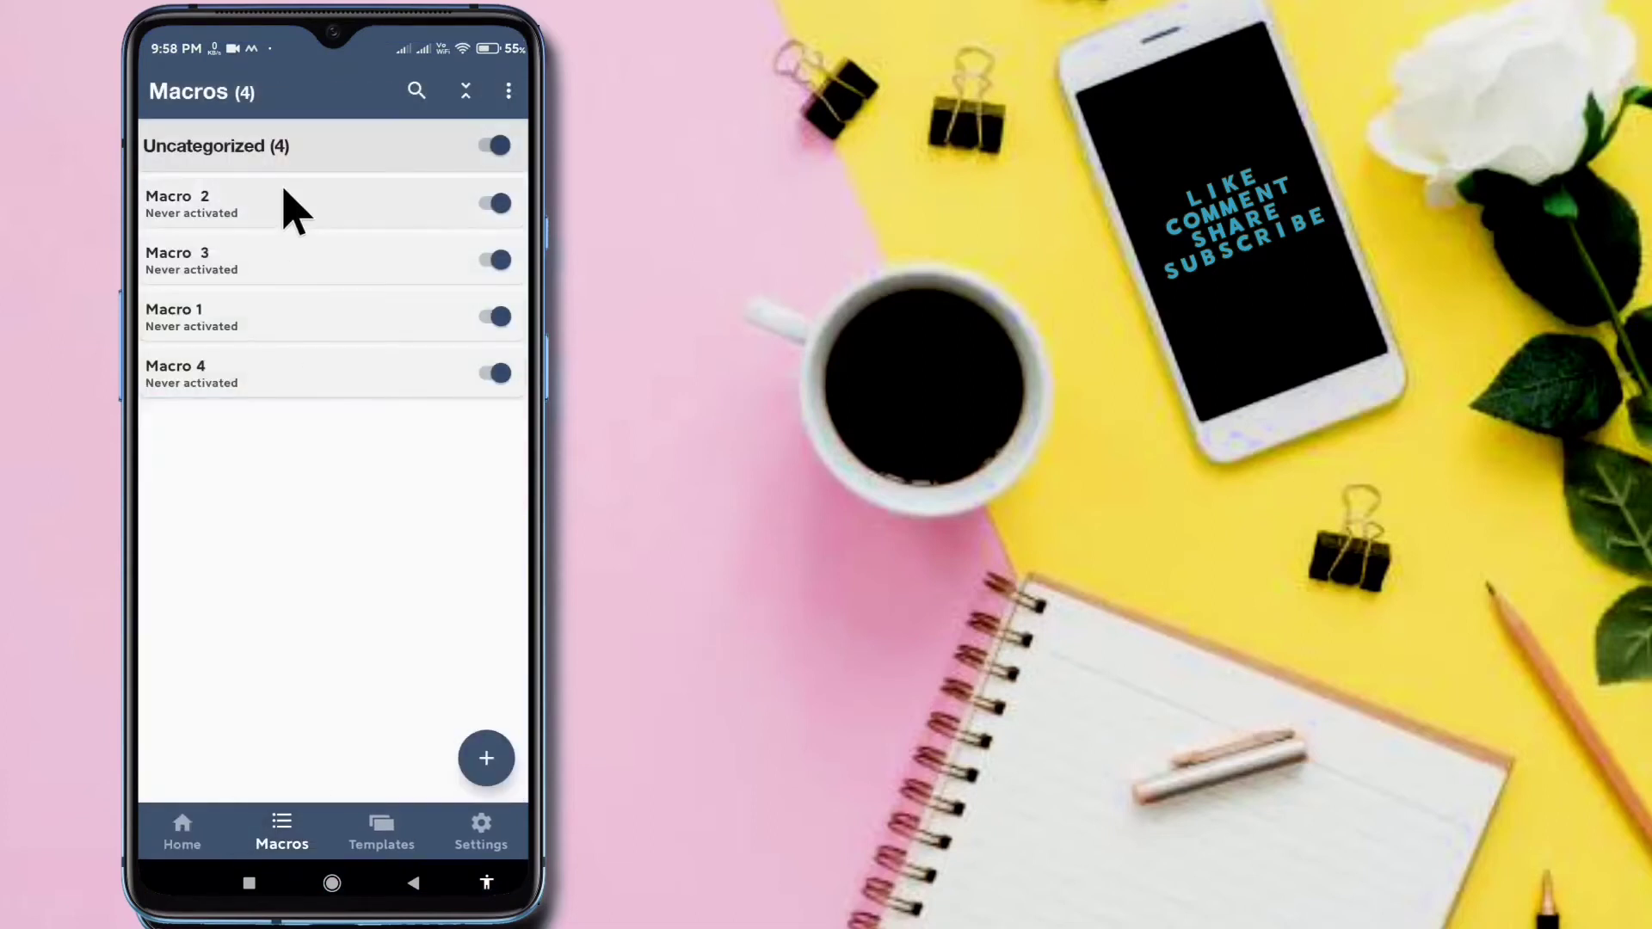
- Collapse and re-expand the Uncategorized group, then enable Show macro details
{"action": "left_click", "coordinate": [465, 91]}
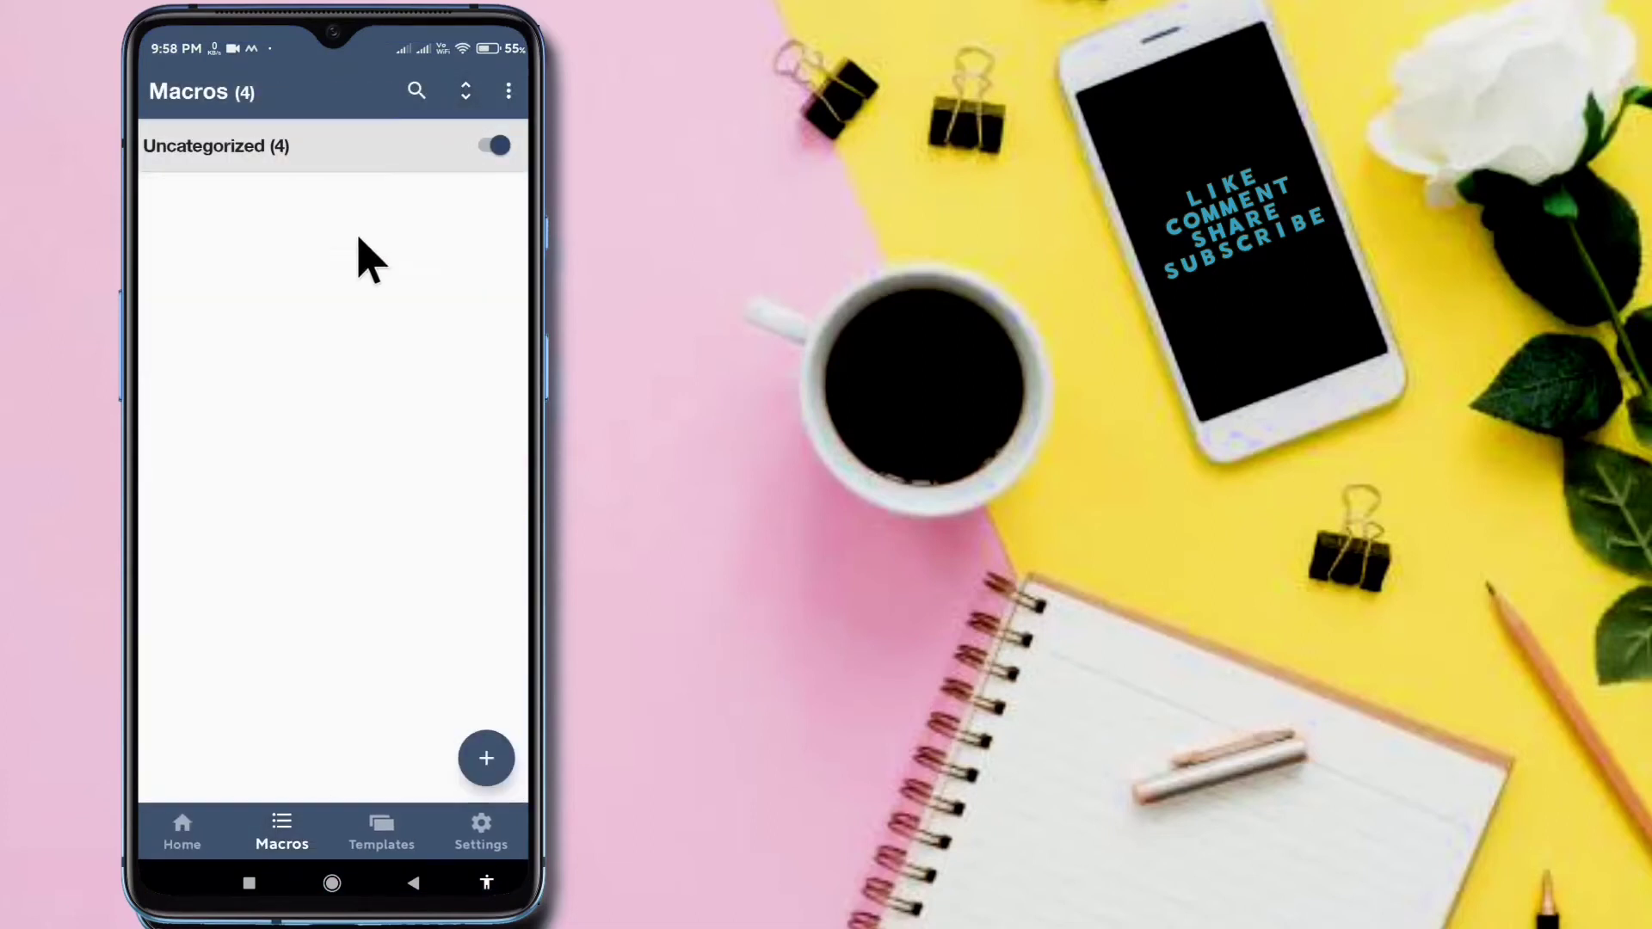
{"action": "left_click", "coordinate": [466, 93]}
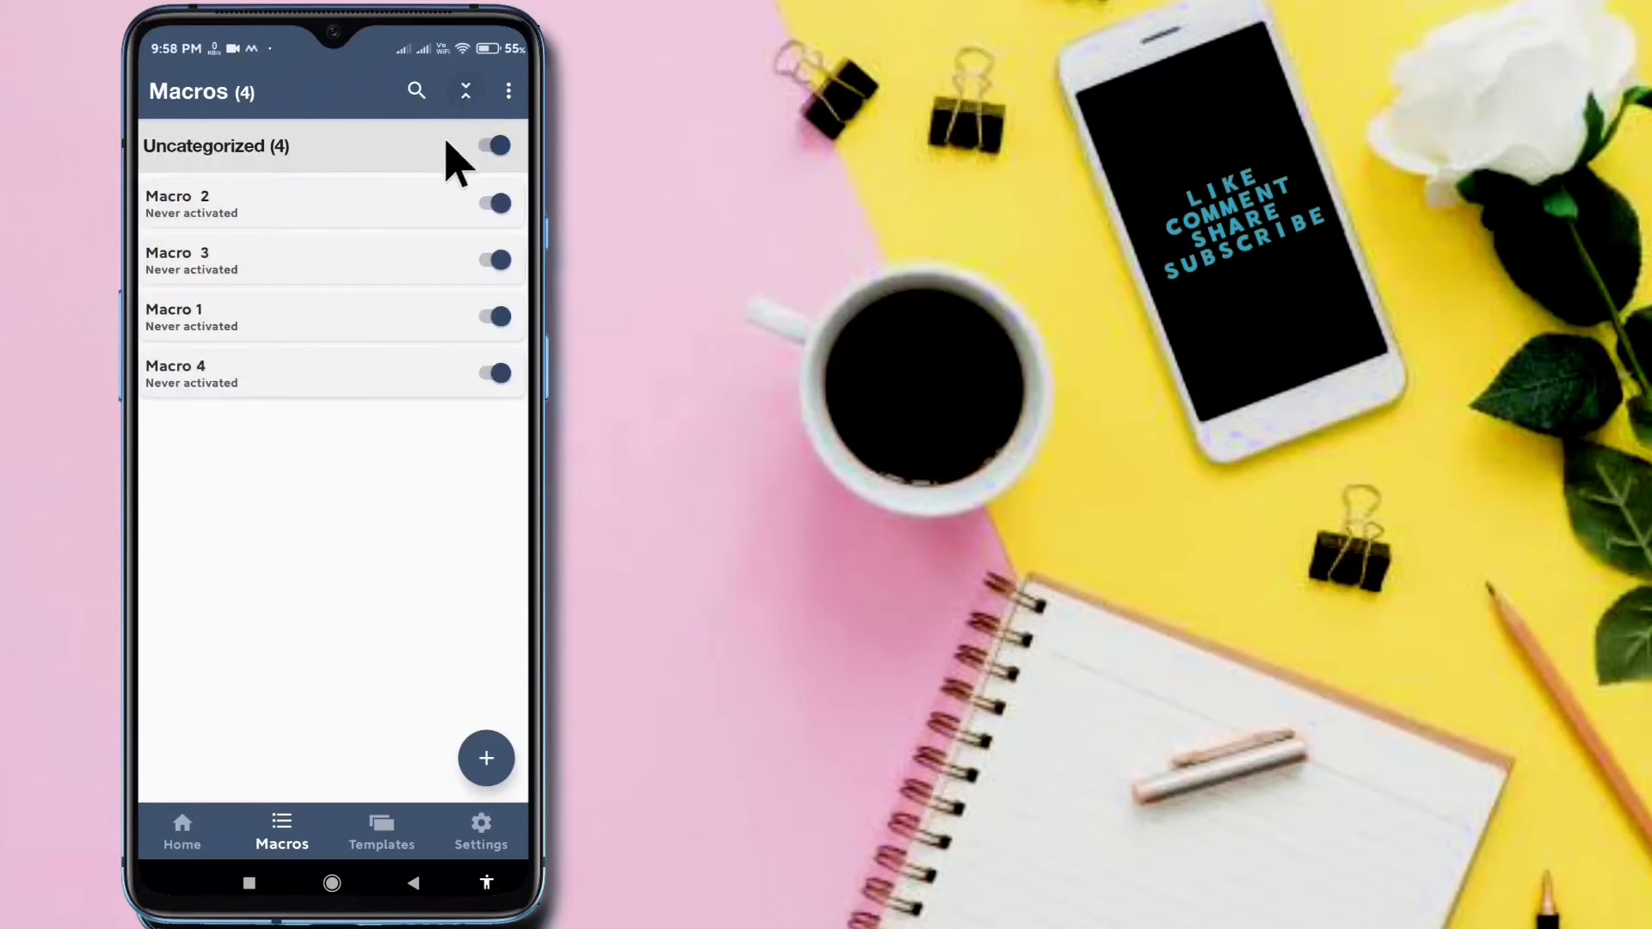
{"action": "left_click", "coordinate": [508, 92]}
{"action": "left_click", "coordinate": [443, 286]}
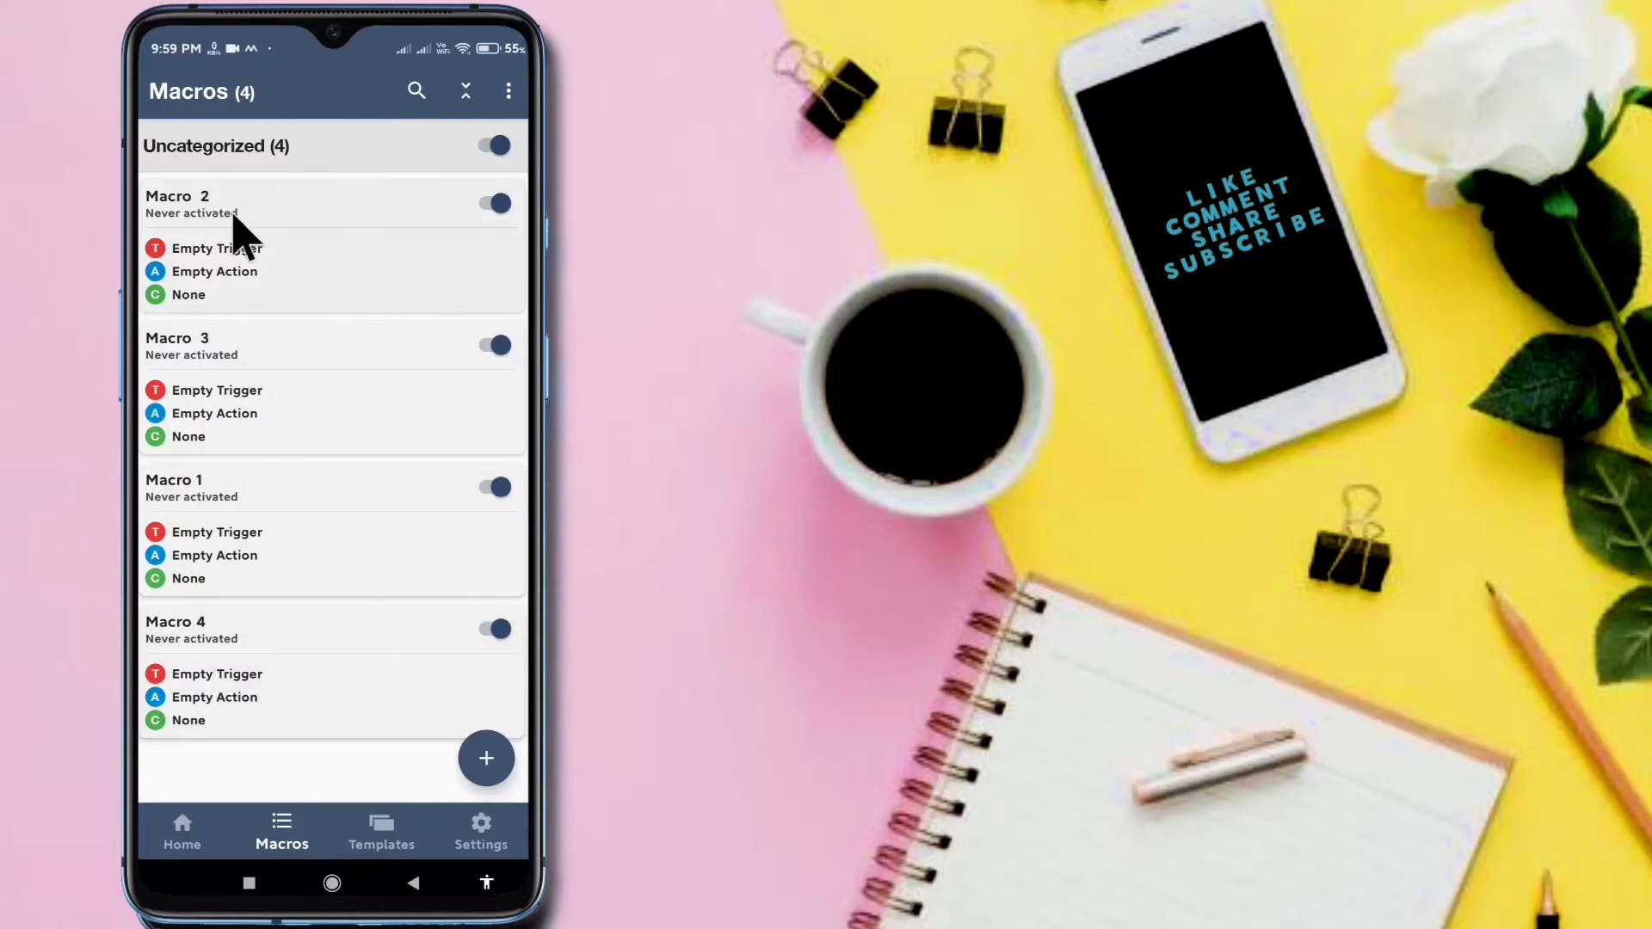
- Return to MacroDroid's home tile grid and open the Export/Import page
{"action": "left_click", "coordinate": [176, 833]}
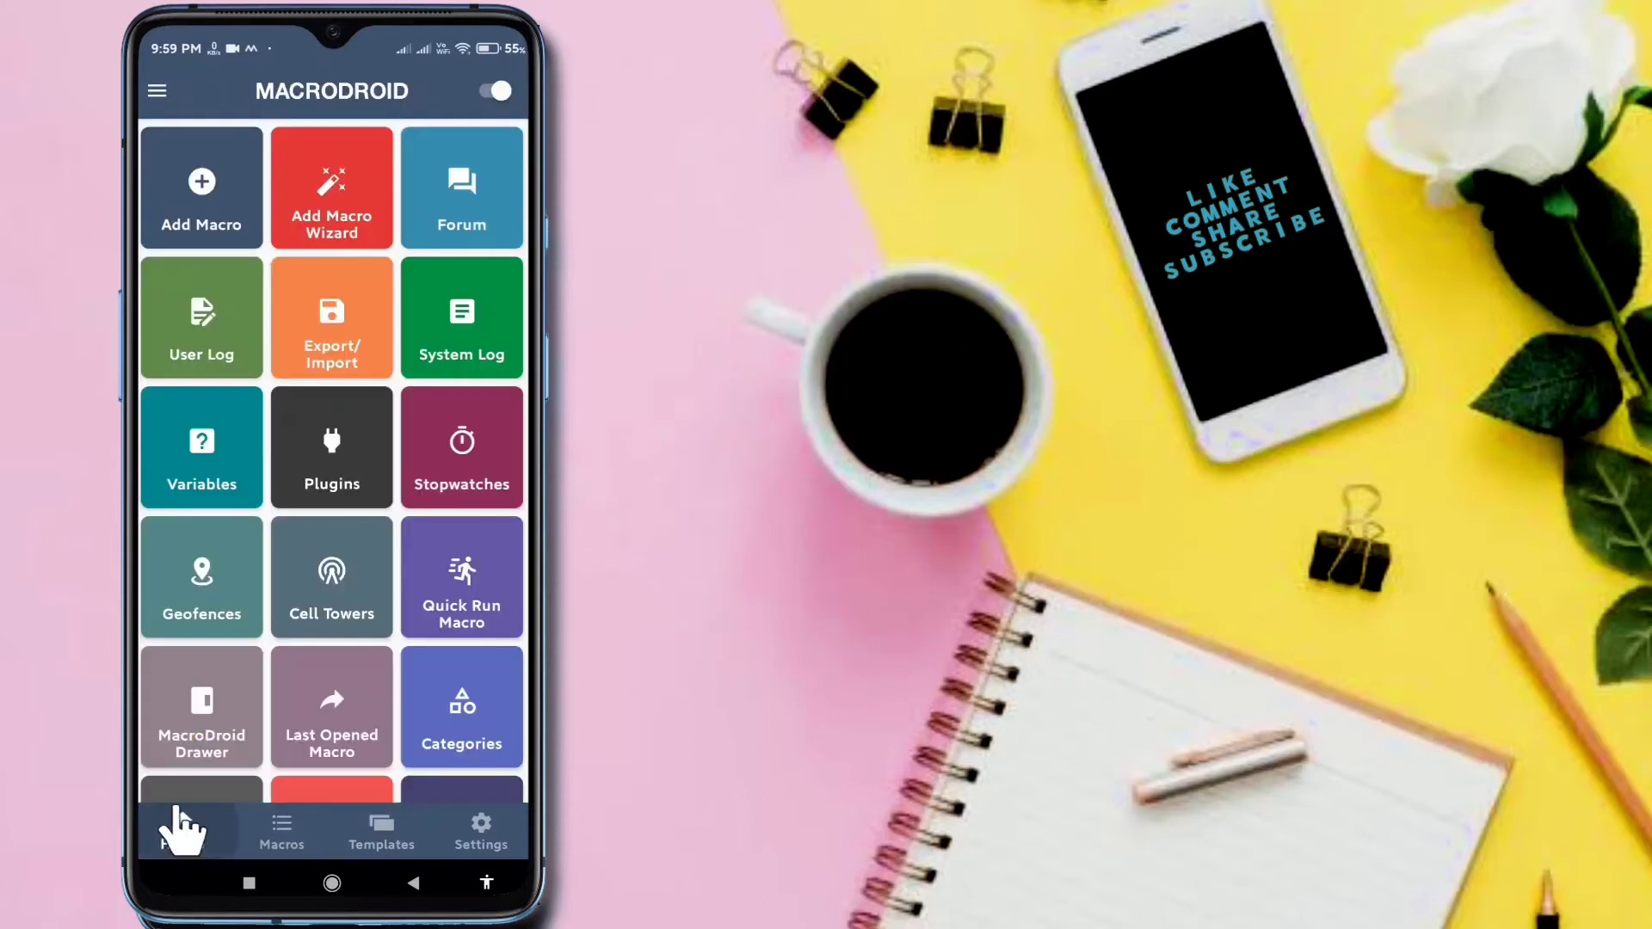
{"action": "scroll", "coordinate": [320, 636], "scroll_direction": "down", "scroll_amount": 2}
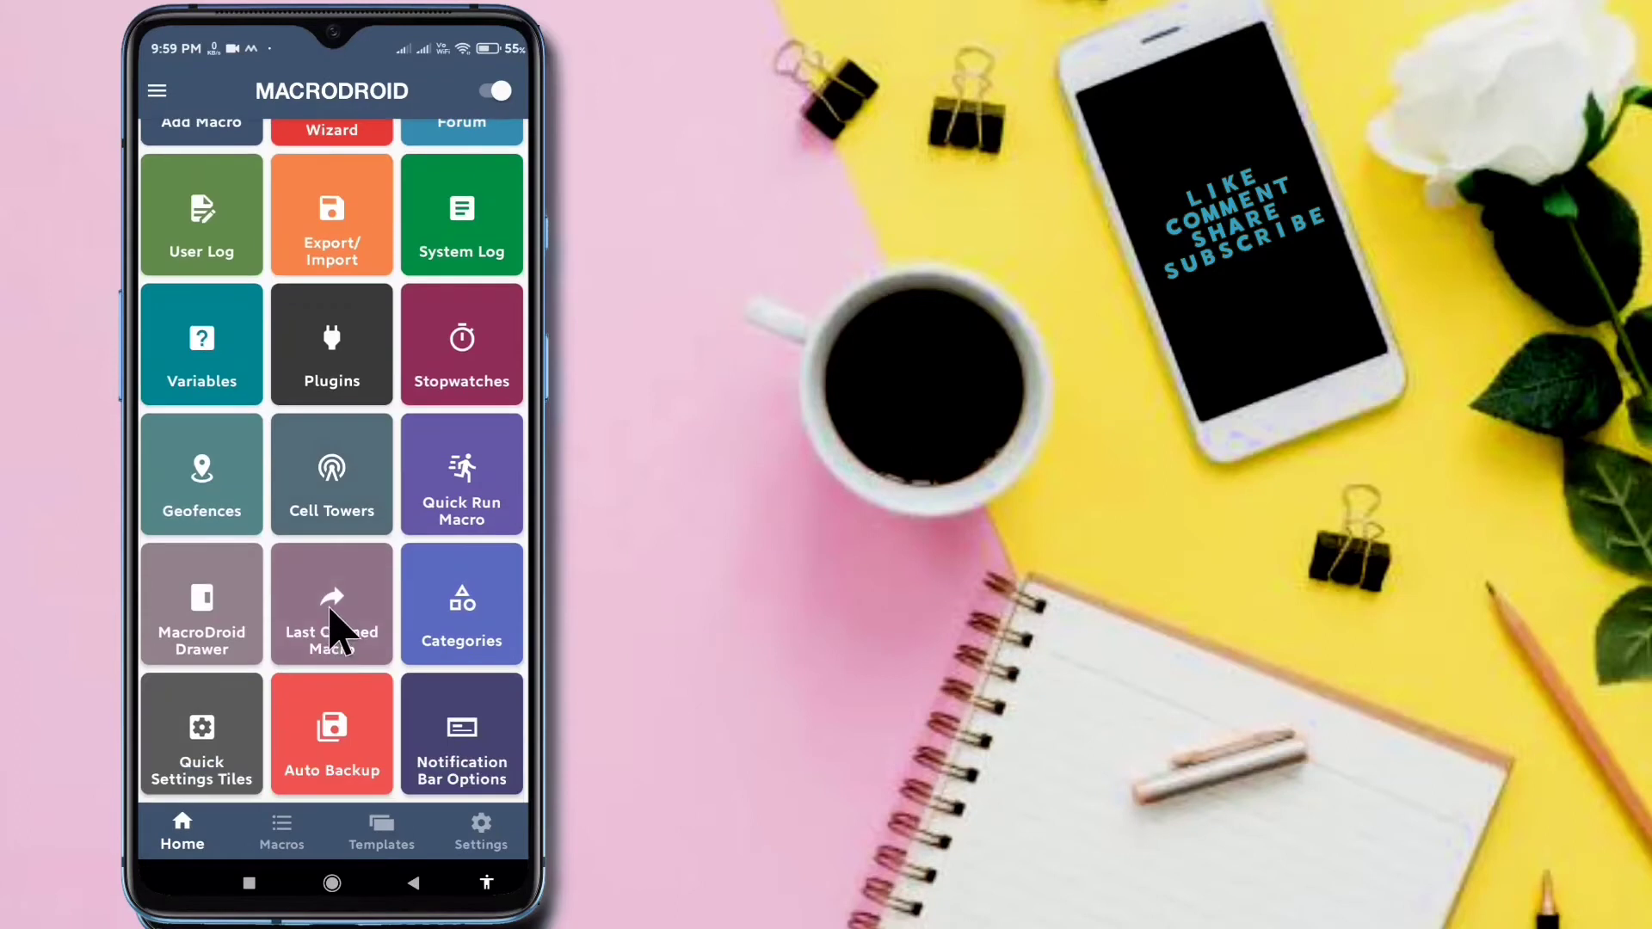
{"action": "scroll", "coordinate": [330, 609], "scroll_direction": "up", "scroll_amount": 2}
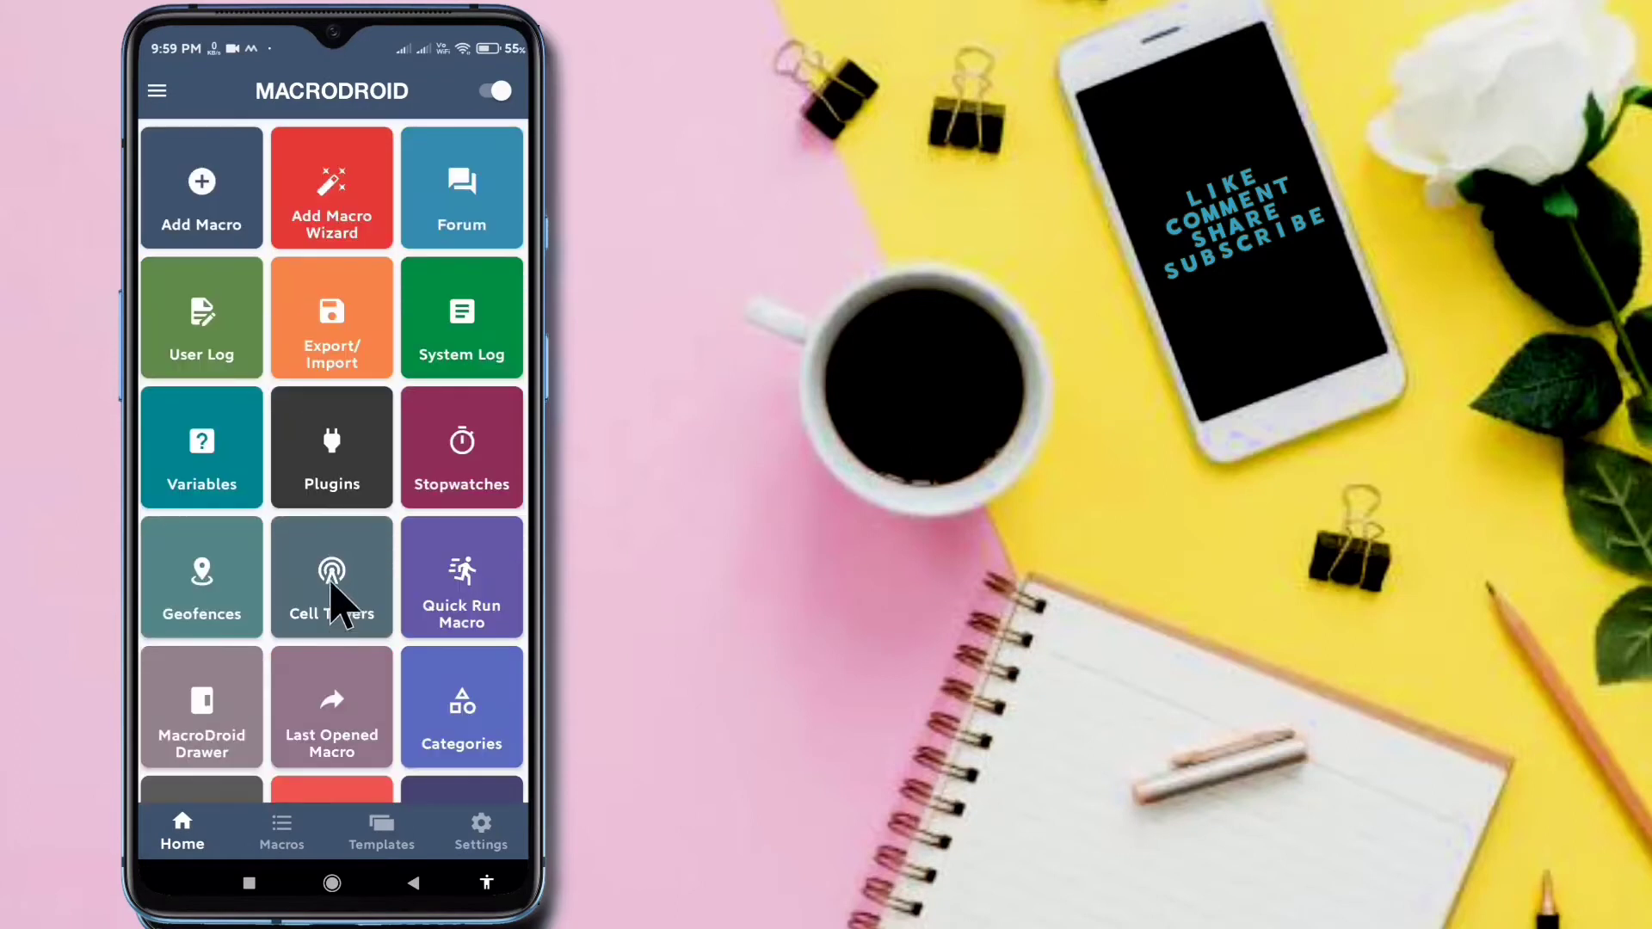
{"action": "left_click", "coordinate": [337, 344]}
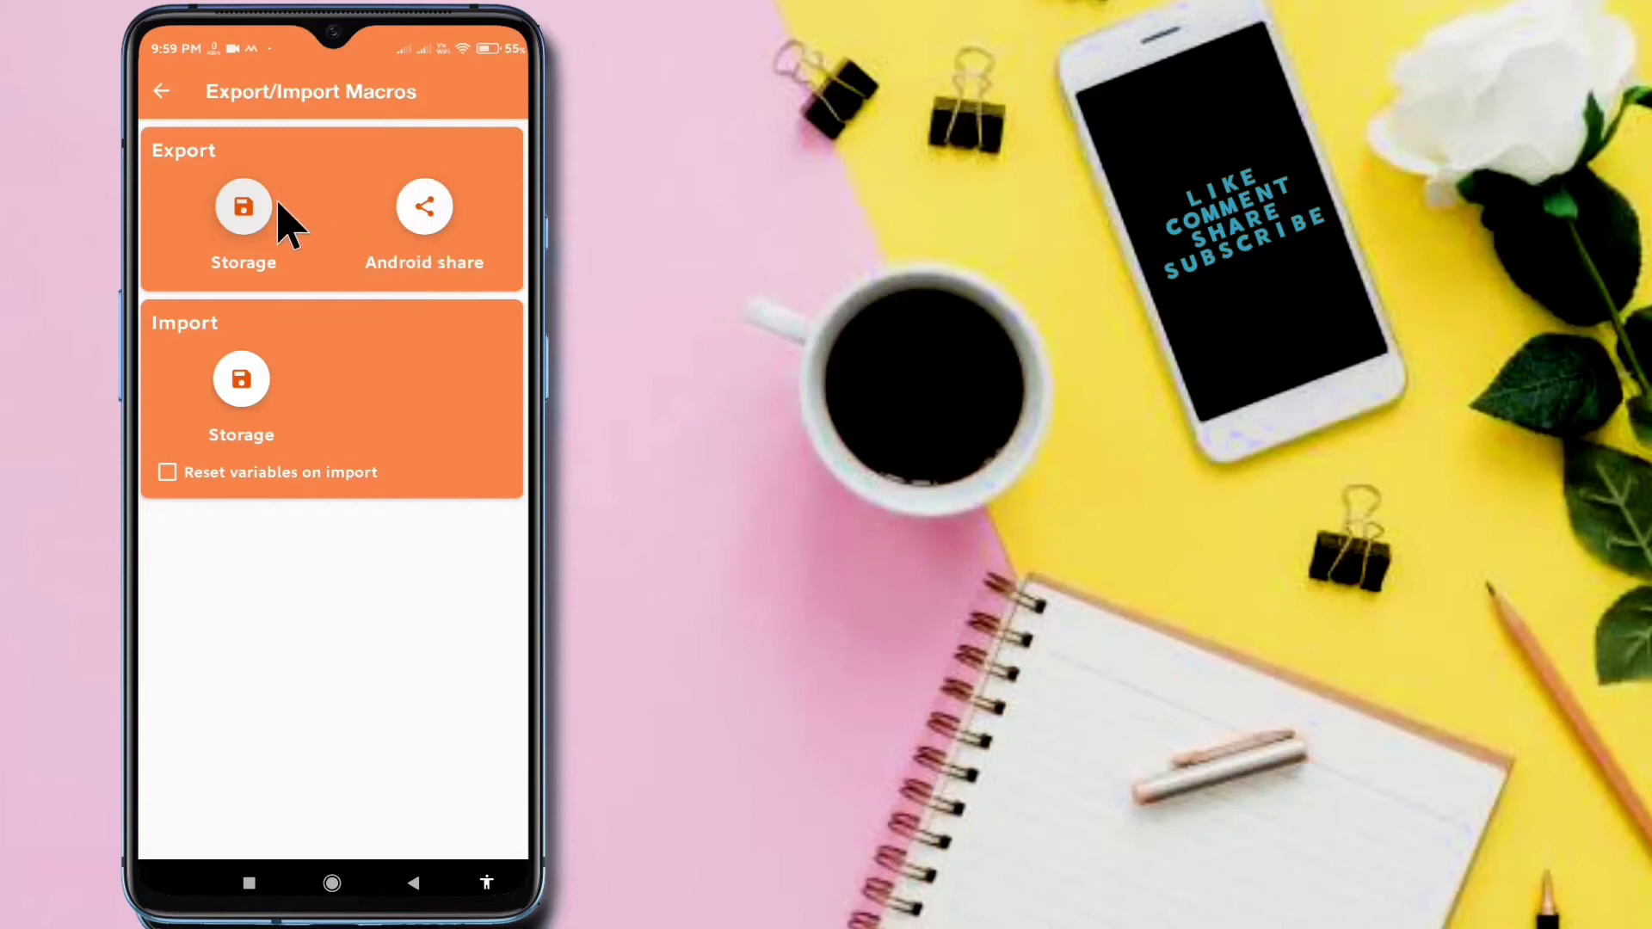
- Export to storage, choosing the SanDisk SD card as the folder and allowing MacroDroid access
{"action": "left_click", "coordinate": [244, 211]}
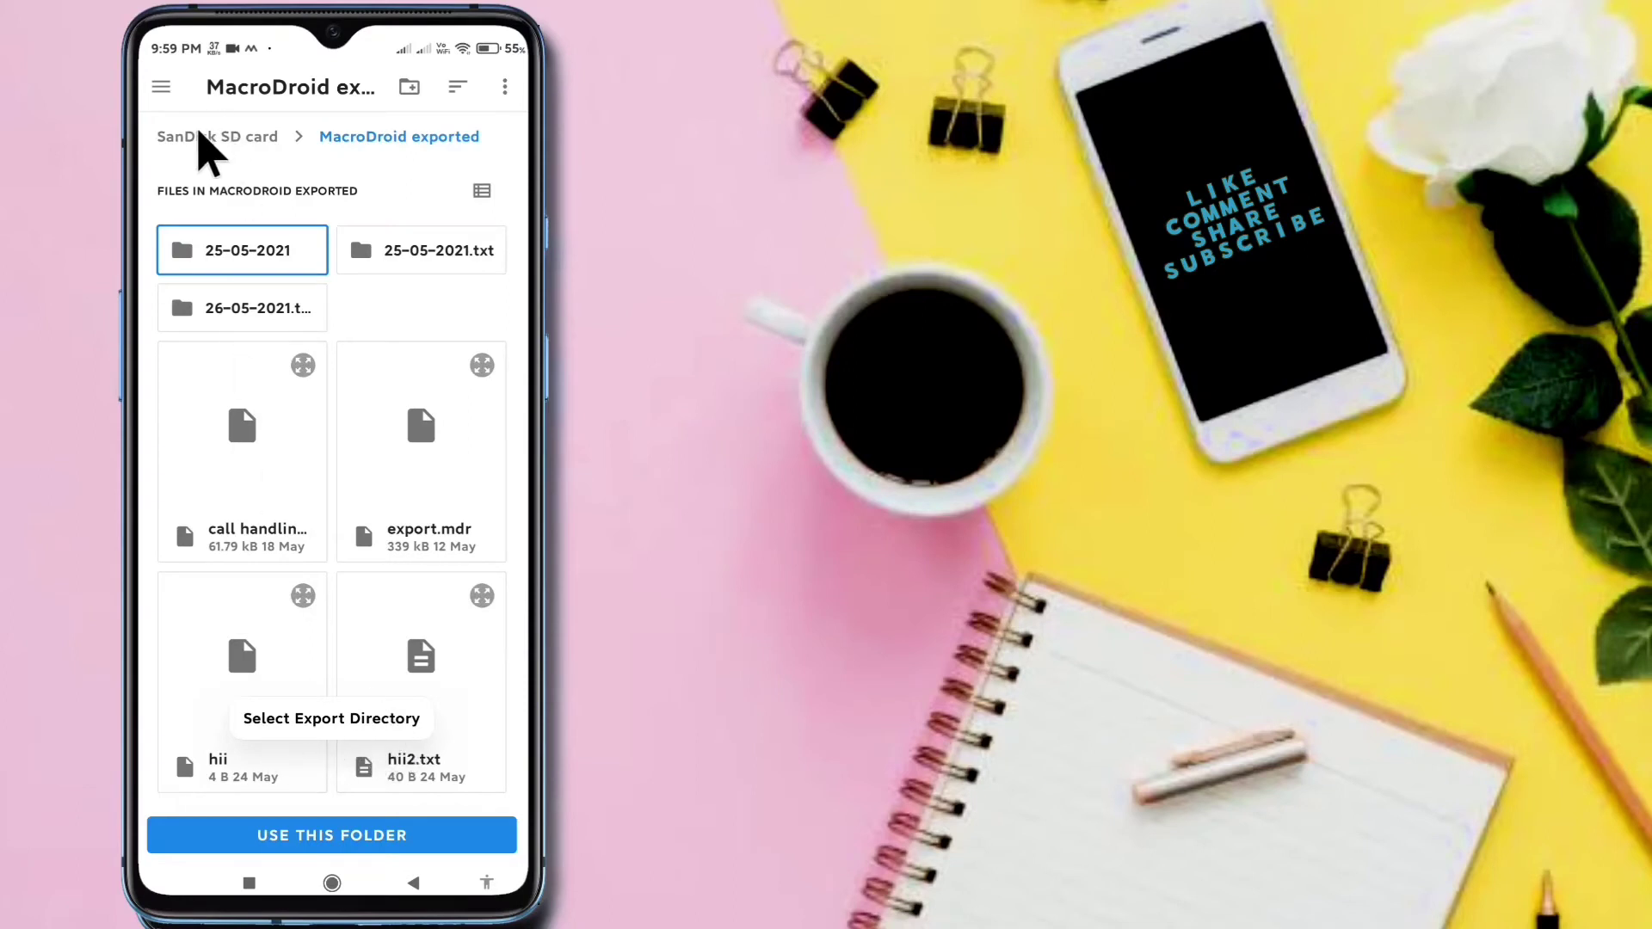
{"action": "left_click", "coordinate": [203, 138]}
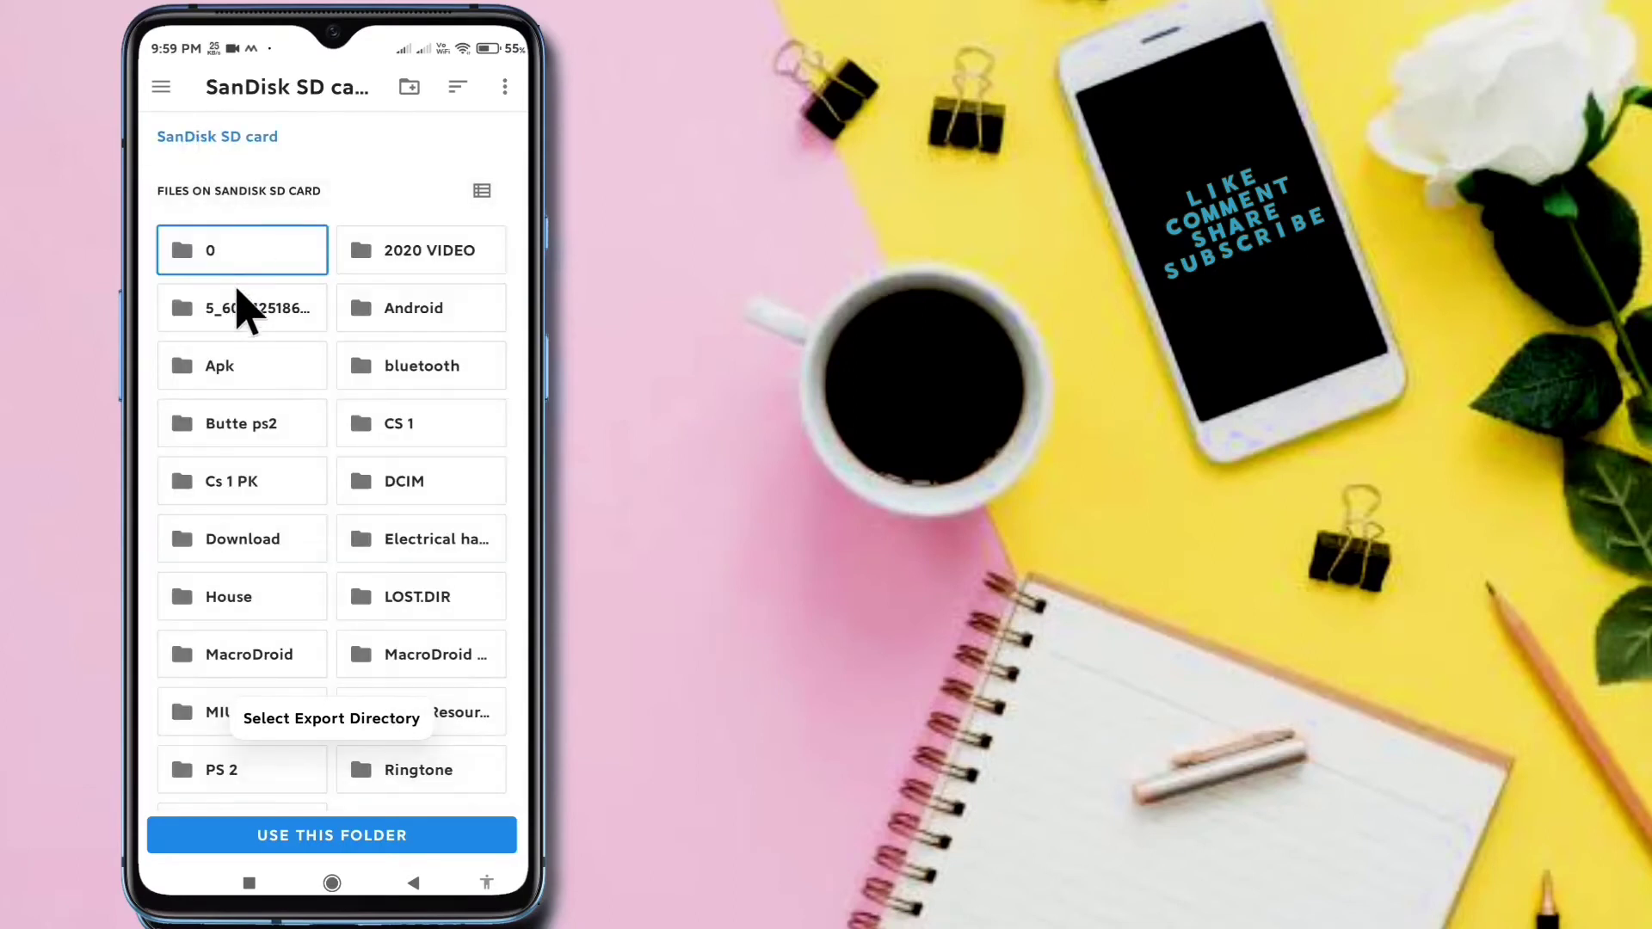
{"action": "scroll", "coordinate": [387, 559], "scroll_direction": "down", "scroll_amount": 5}
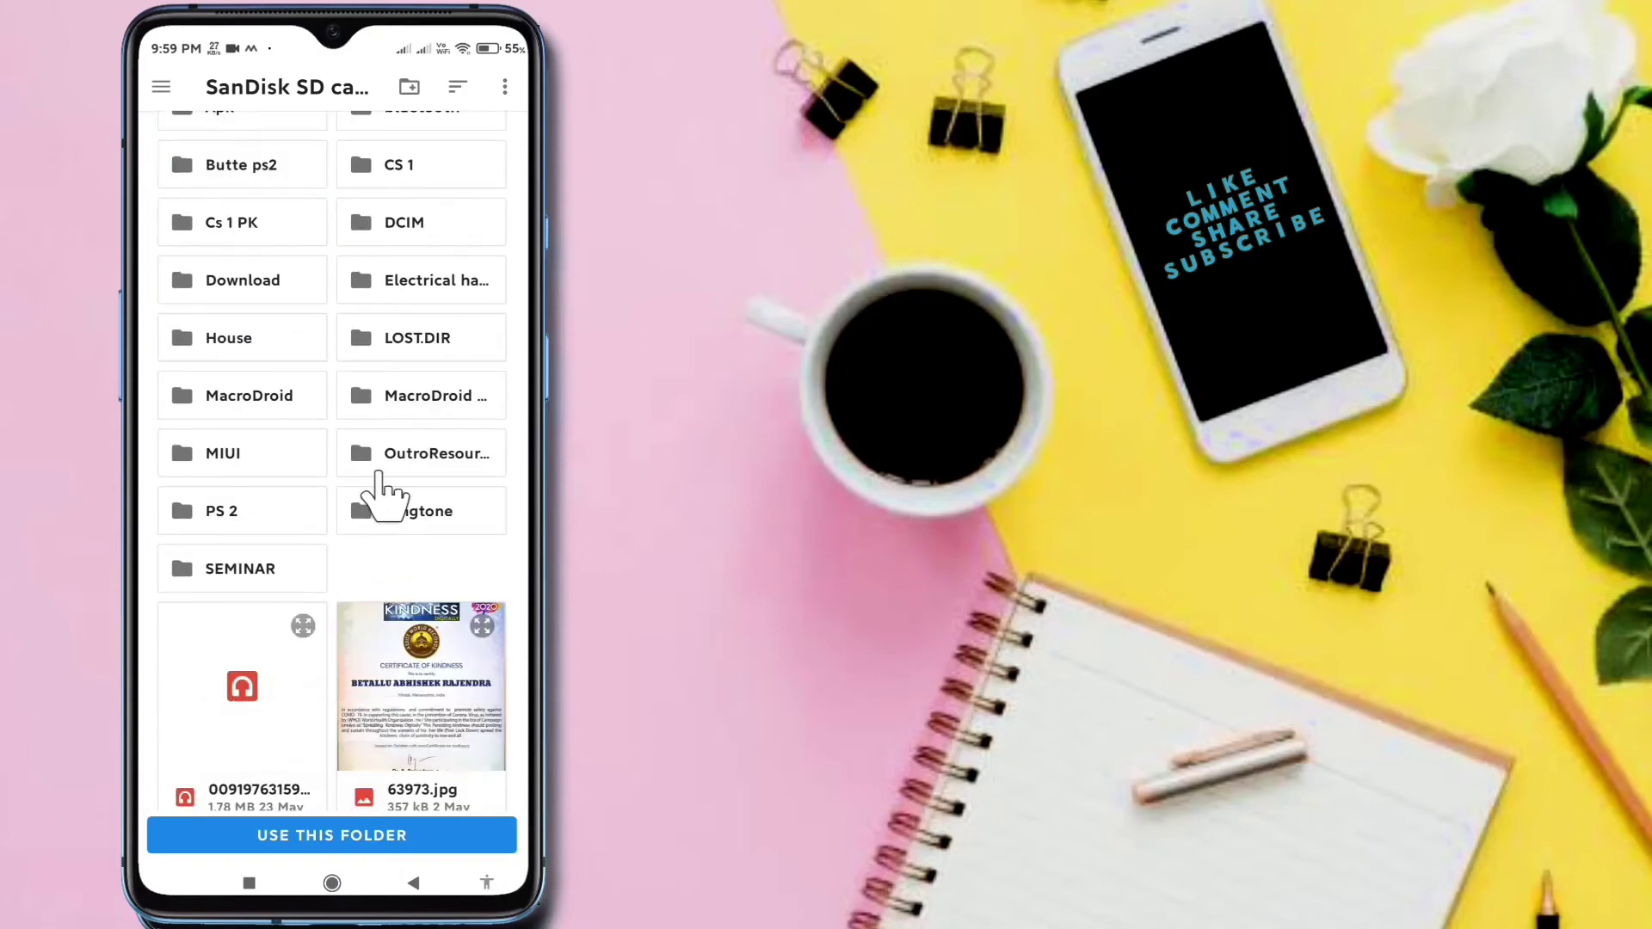
{"action": "left_click", "coordinate": [399, 397]}
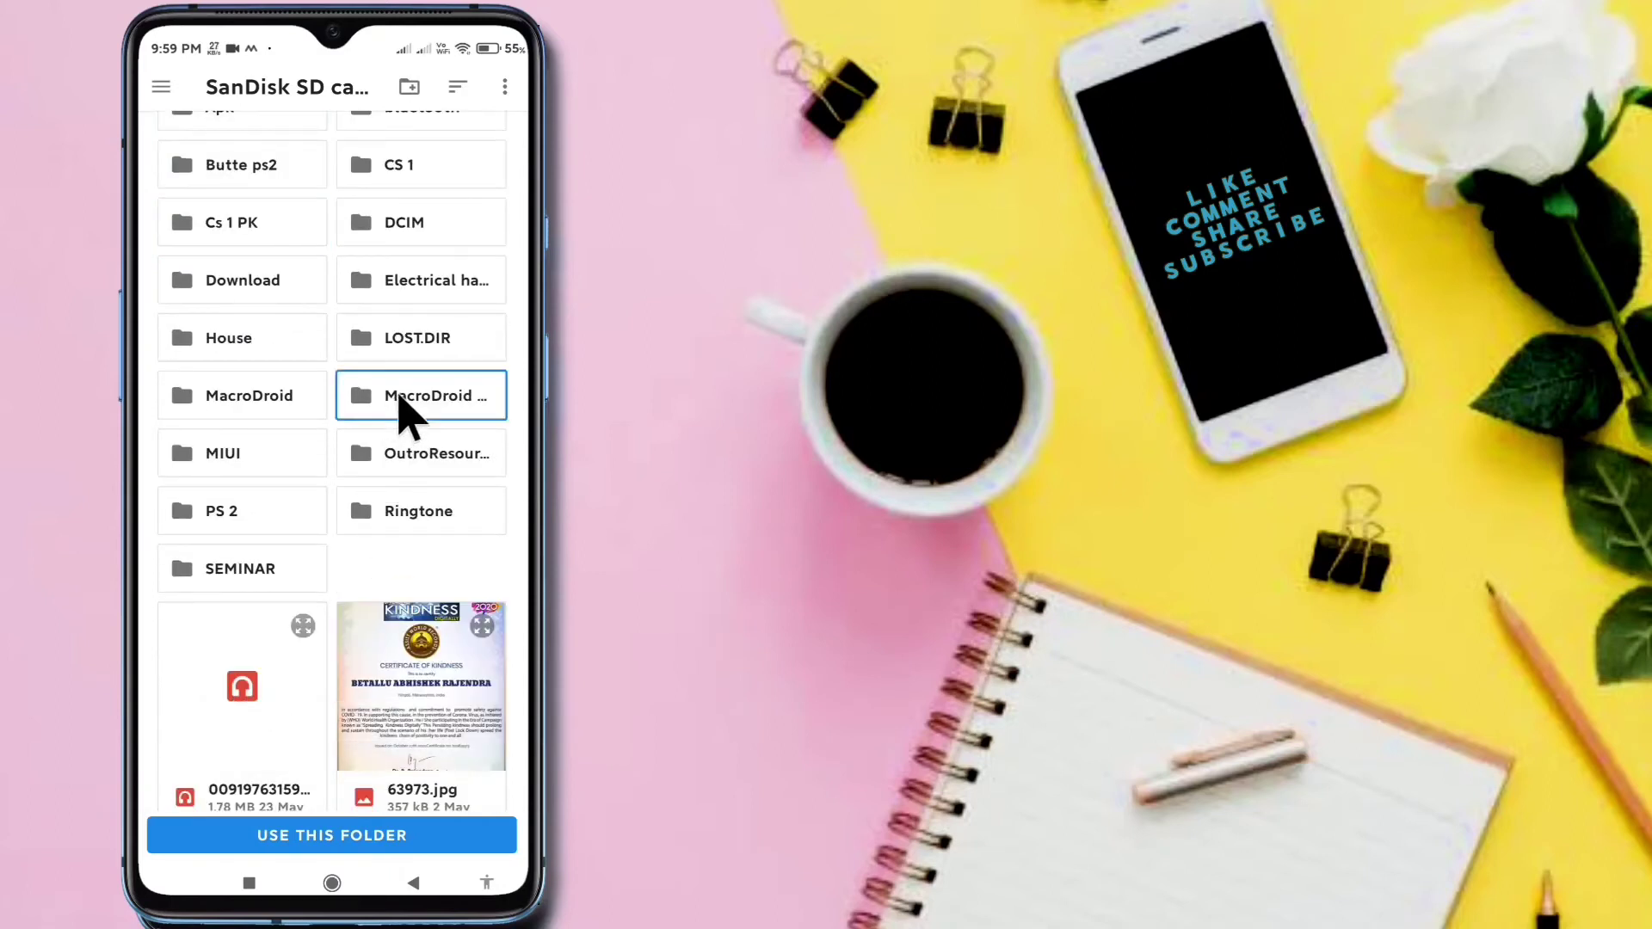
{"action": "left_click", "coordinate": [329, 831]}
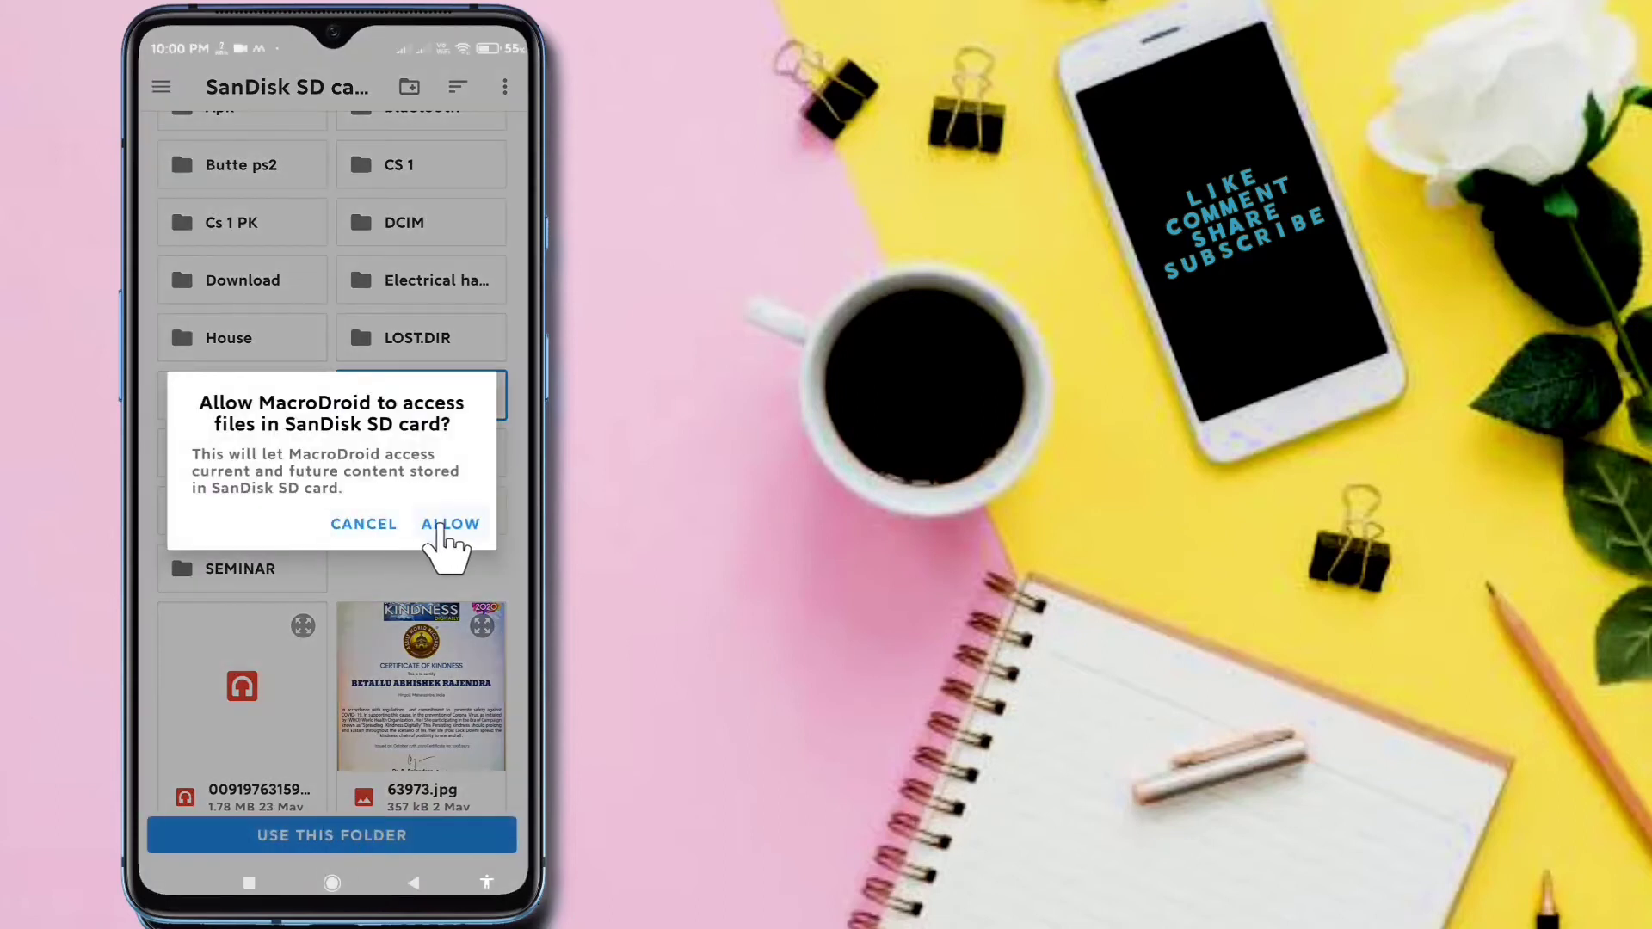
{"action": "left_click", "coordinate": [448, 524]}
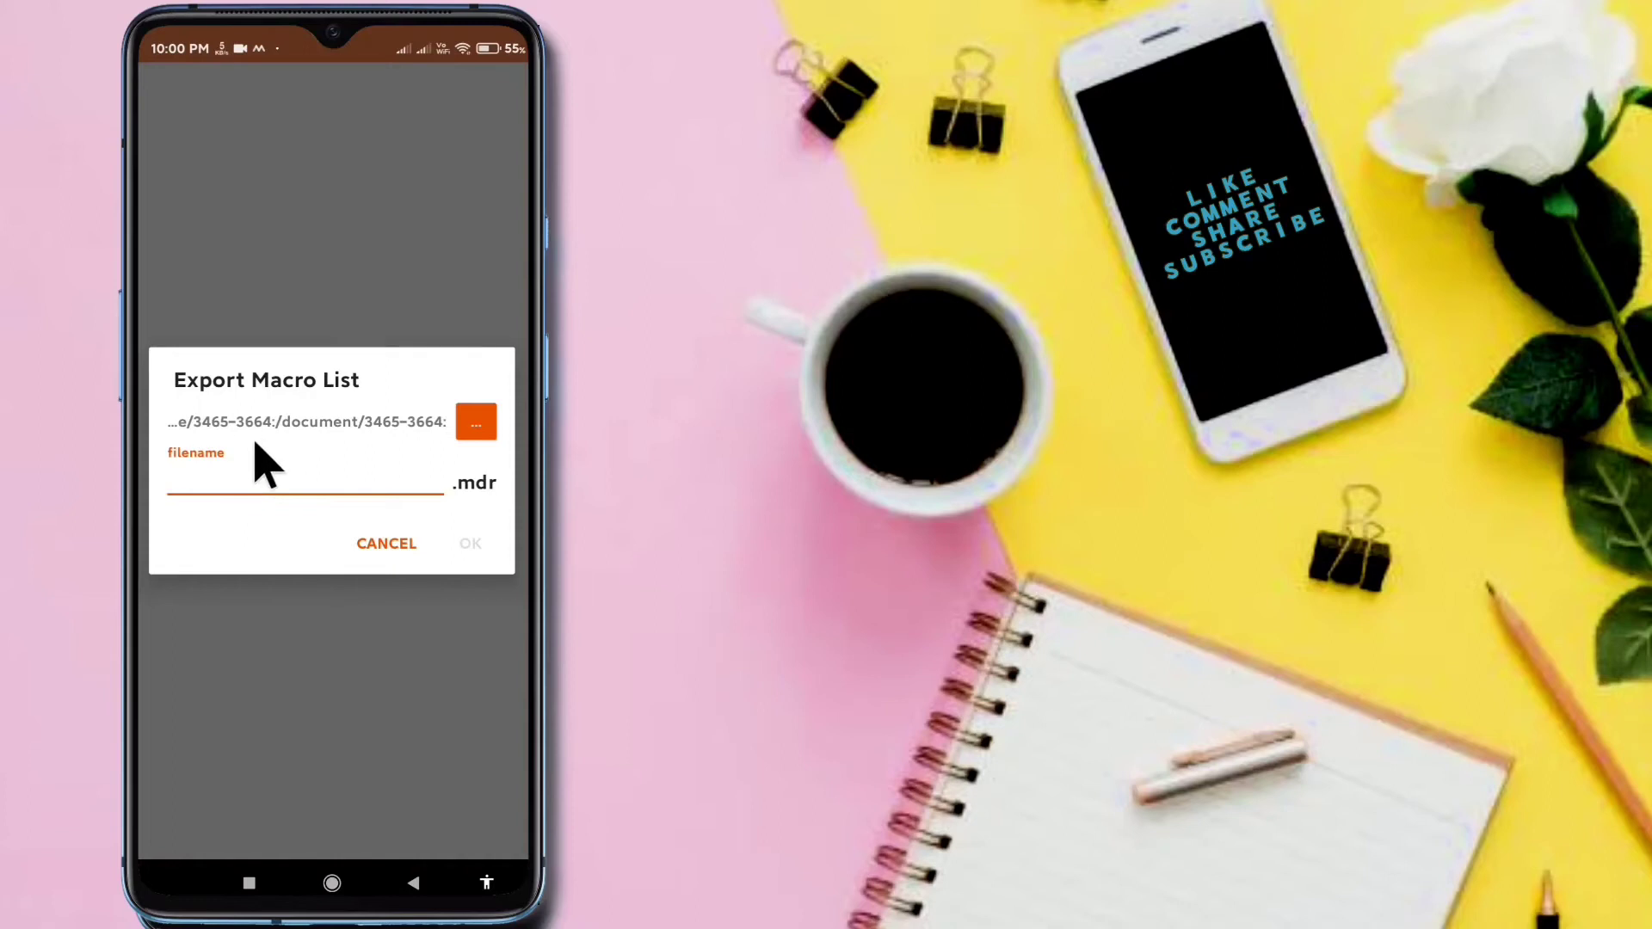
- Export the four macros as macro.mdr, check the Macros tab, then go to the home screen
{"action": "left_click", "coordinate": [245, 472]}
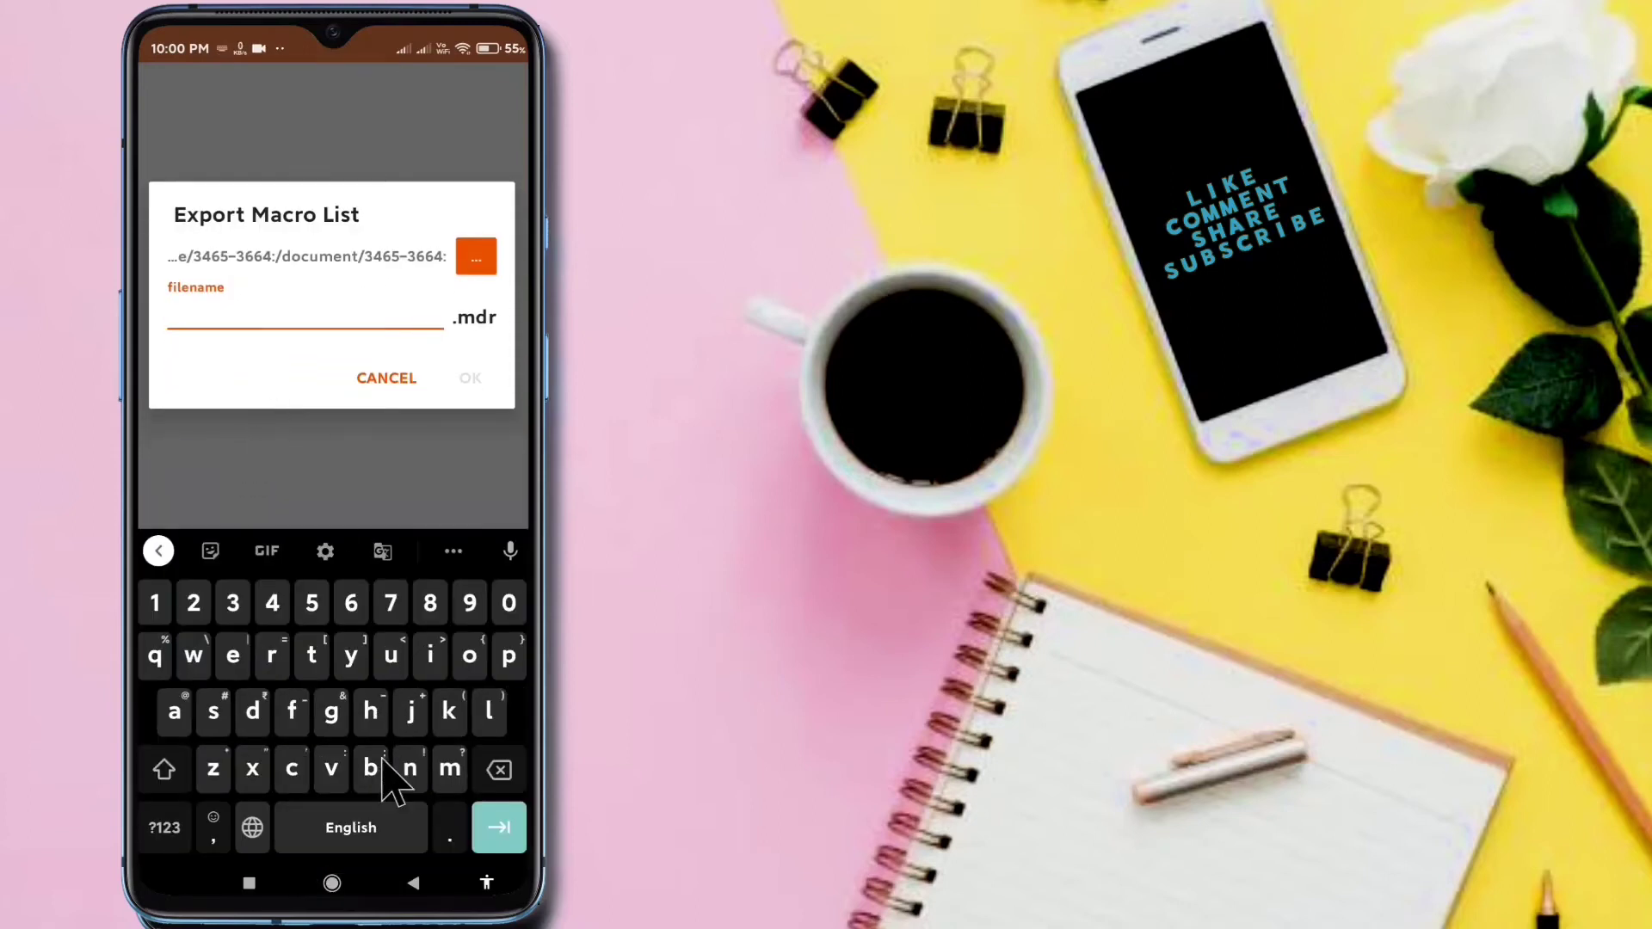
{"action": "left_click", "coordinate": [443, 765]}
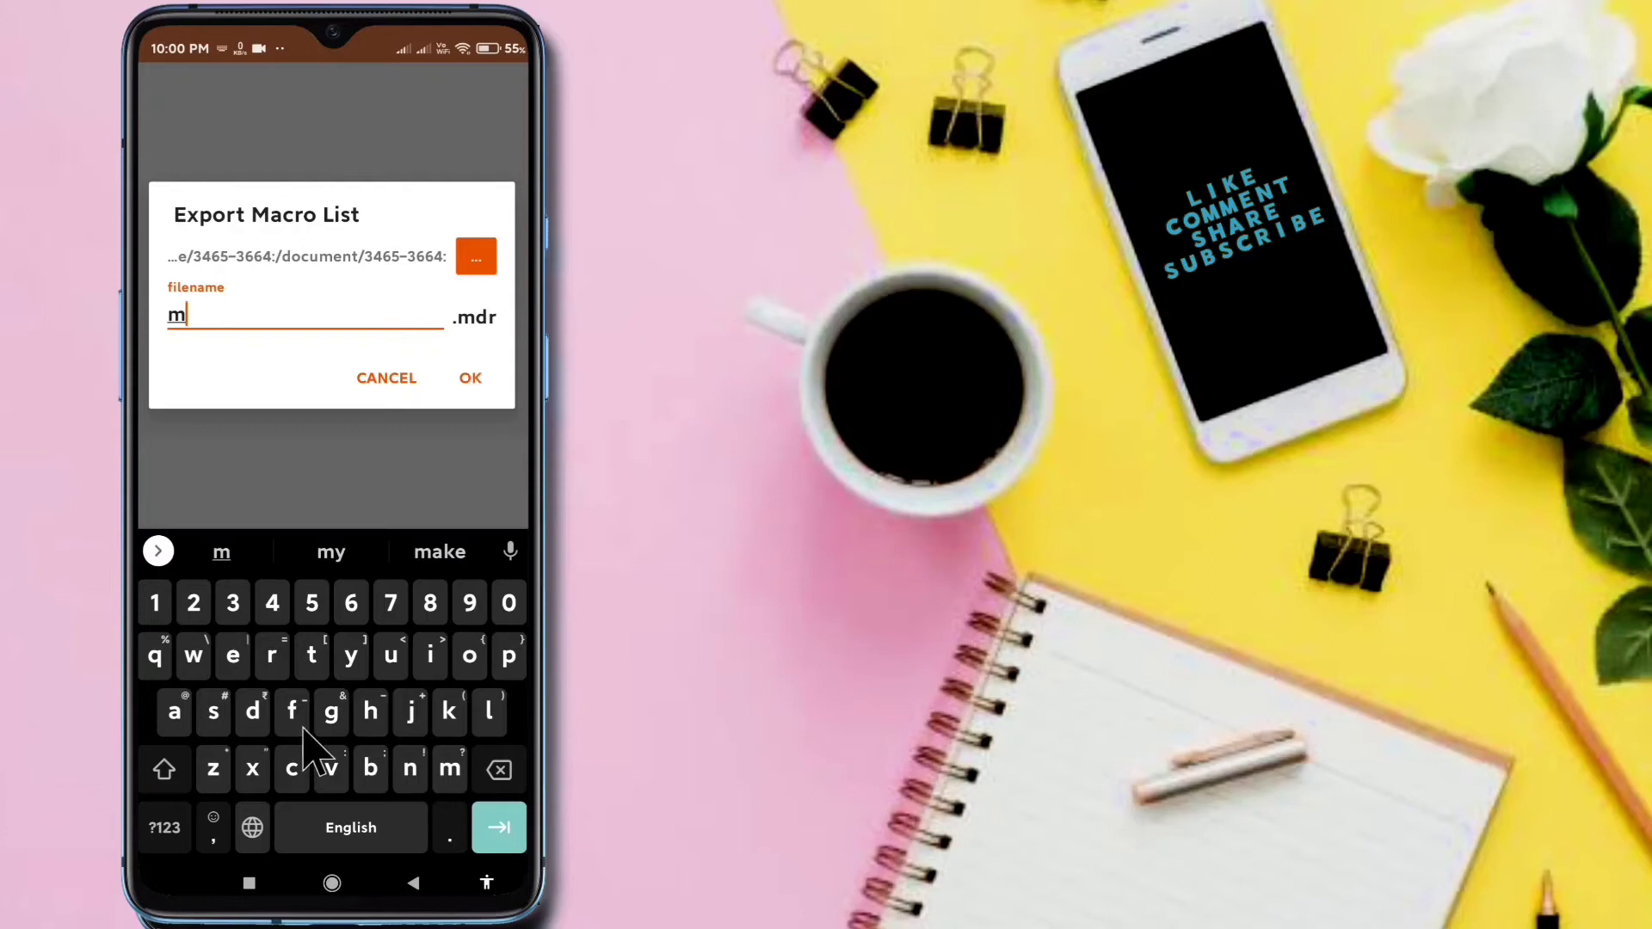
{"action": "left_click", "coordinate": [189, 716]}
{"action": "left_click", "coordinate": [293, 769]}
{"action": "left_click", "coordinate": [272, 655]}
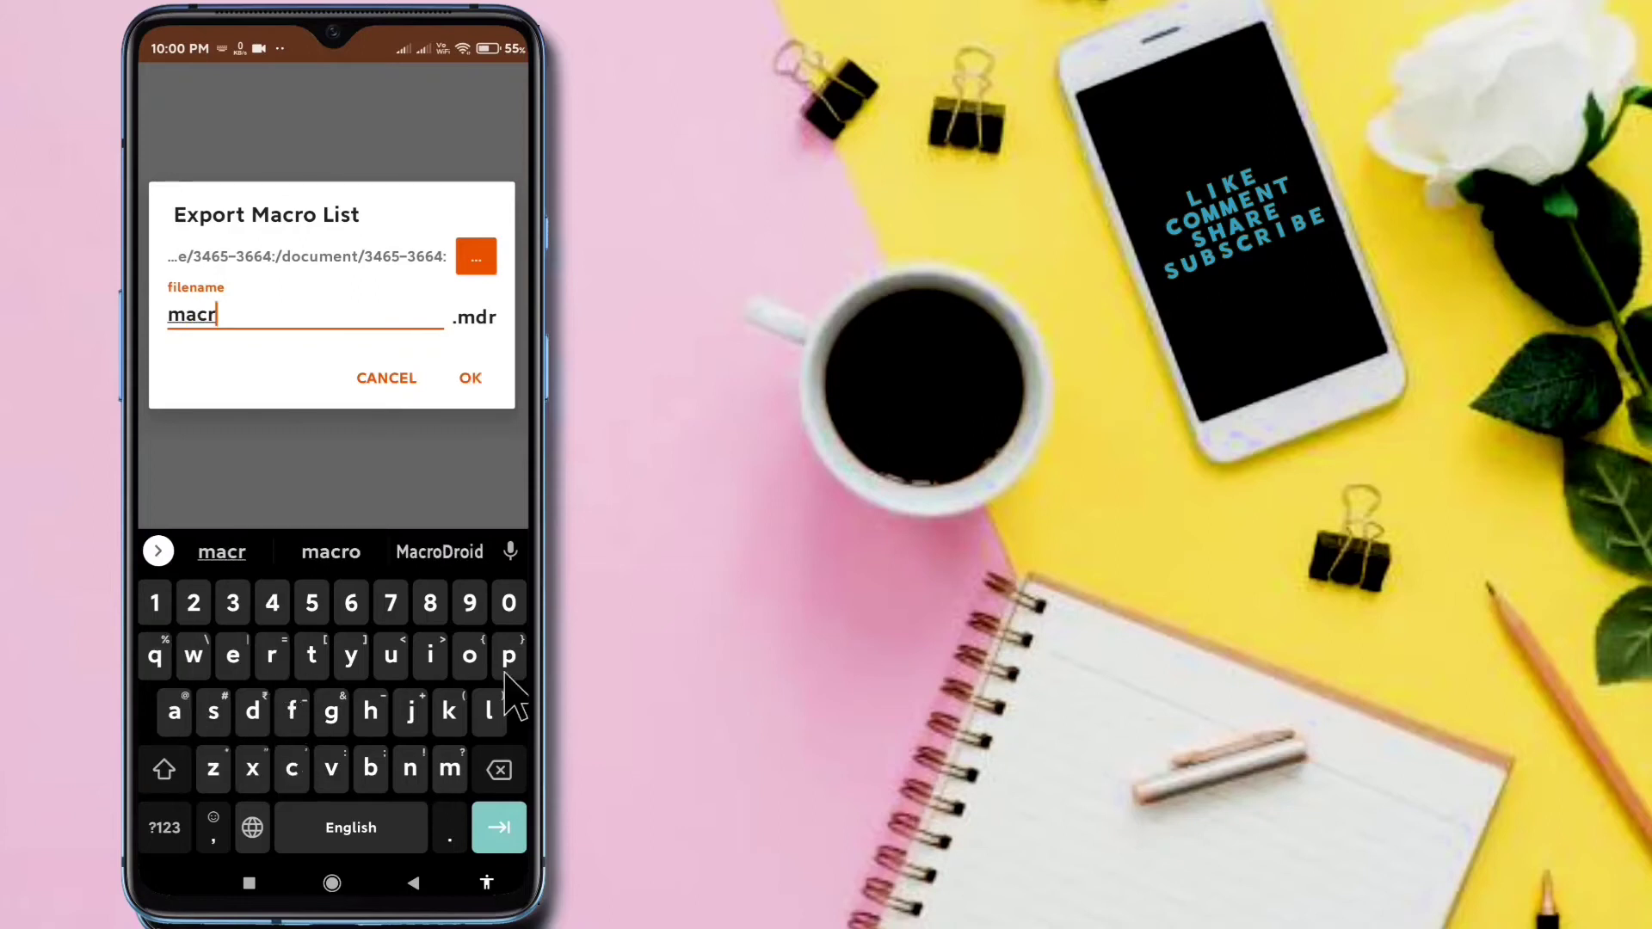
{"action": "left_click", "coordinate": [471, 657]}
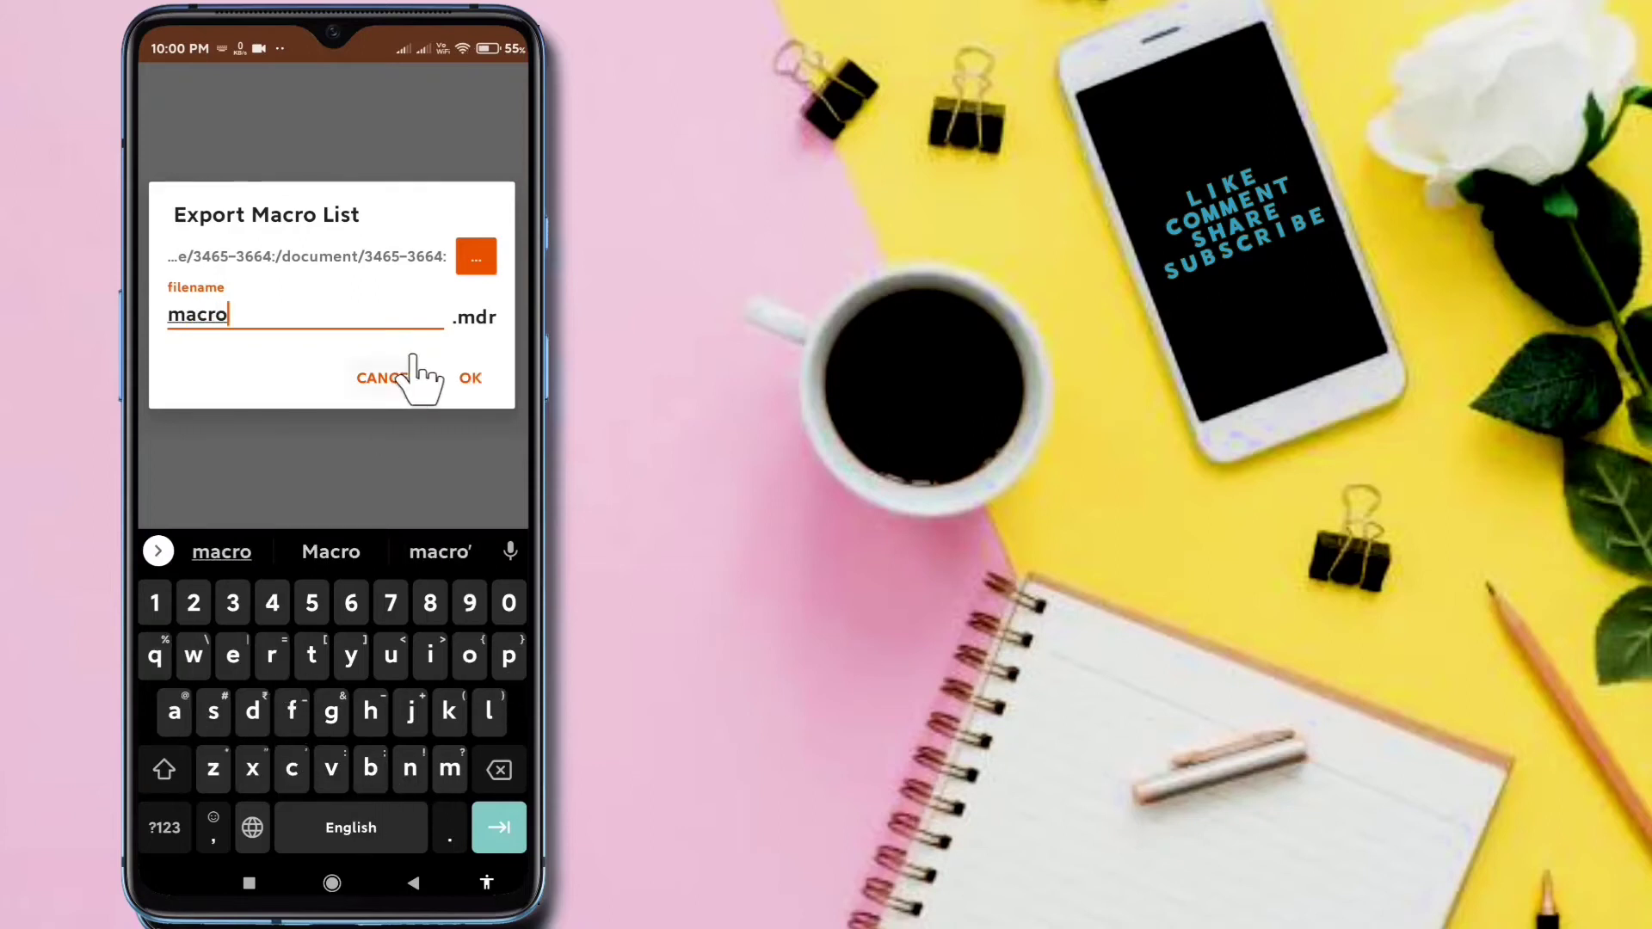
{"action": "left_click", "coordinate": [470, 378]}
{"action": "left_click", "coordinate": [470, 379]}
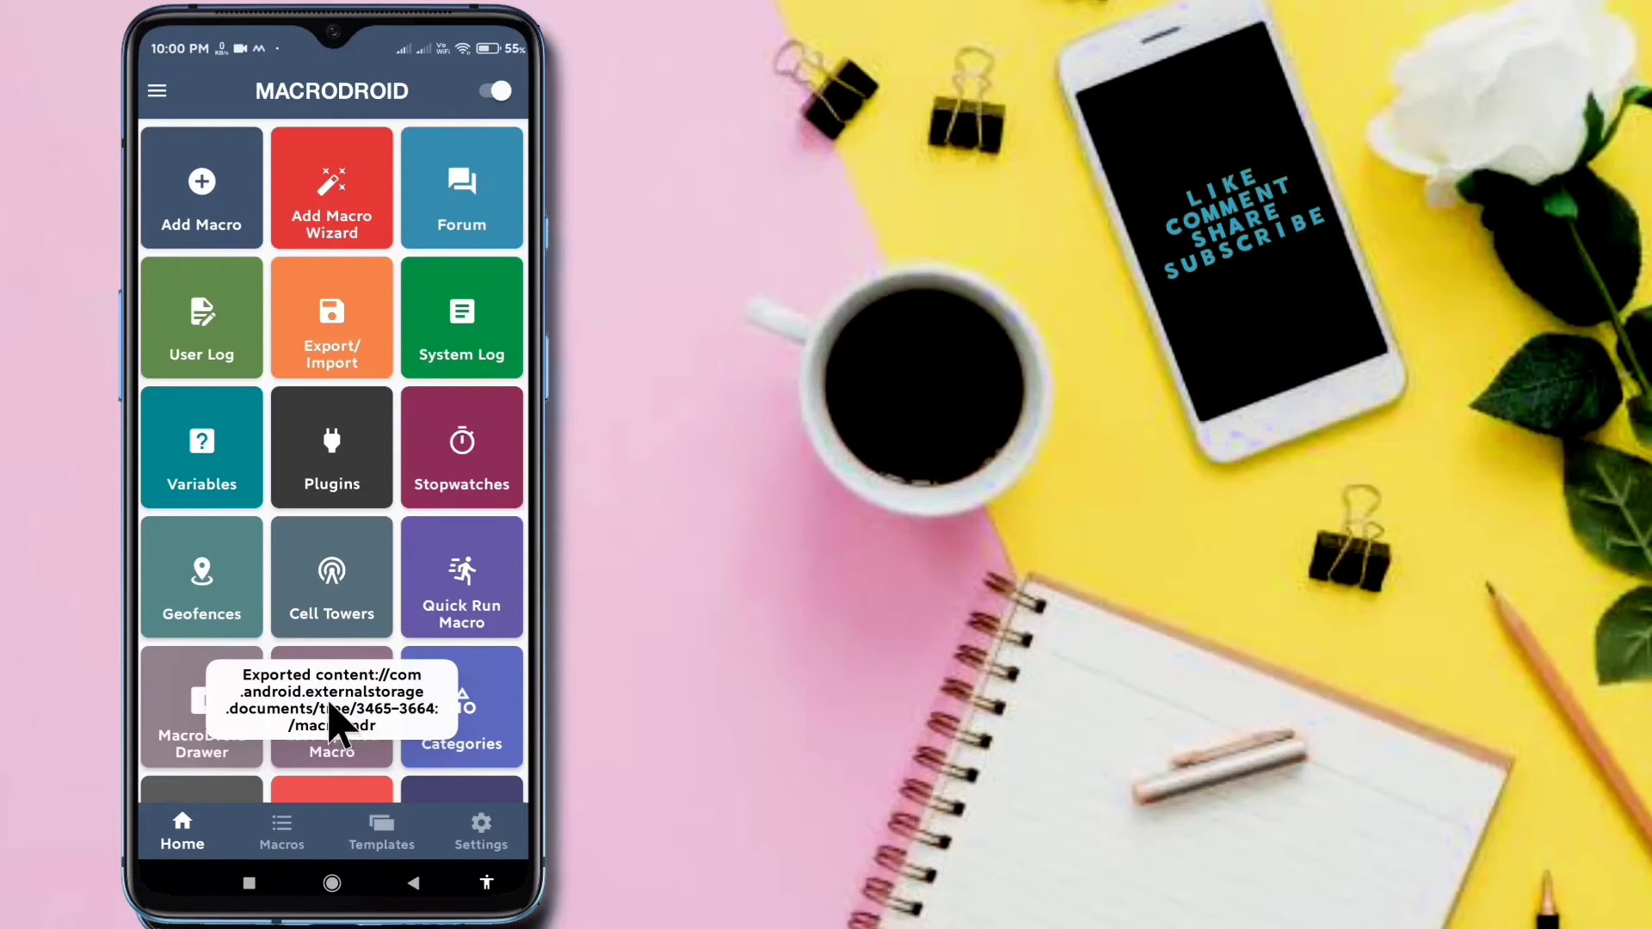
{"action": "left_click", "coordinate": [281, 825]}
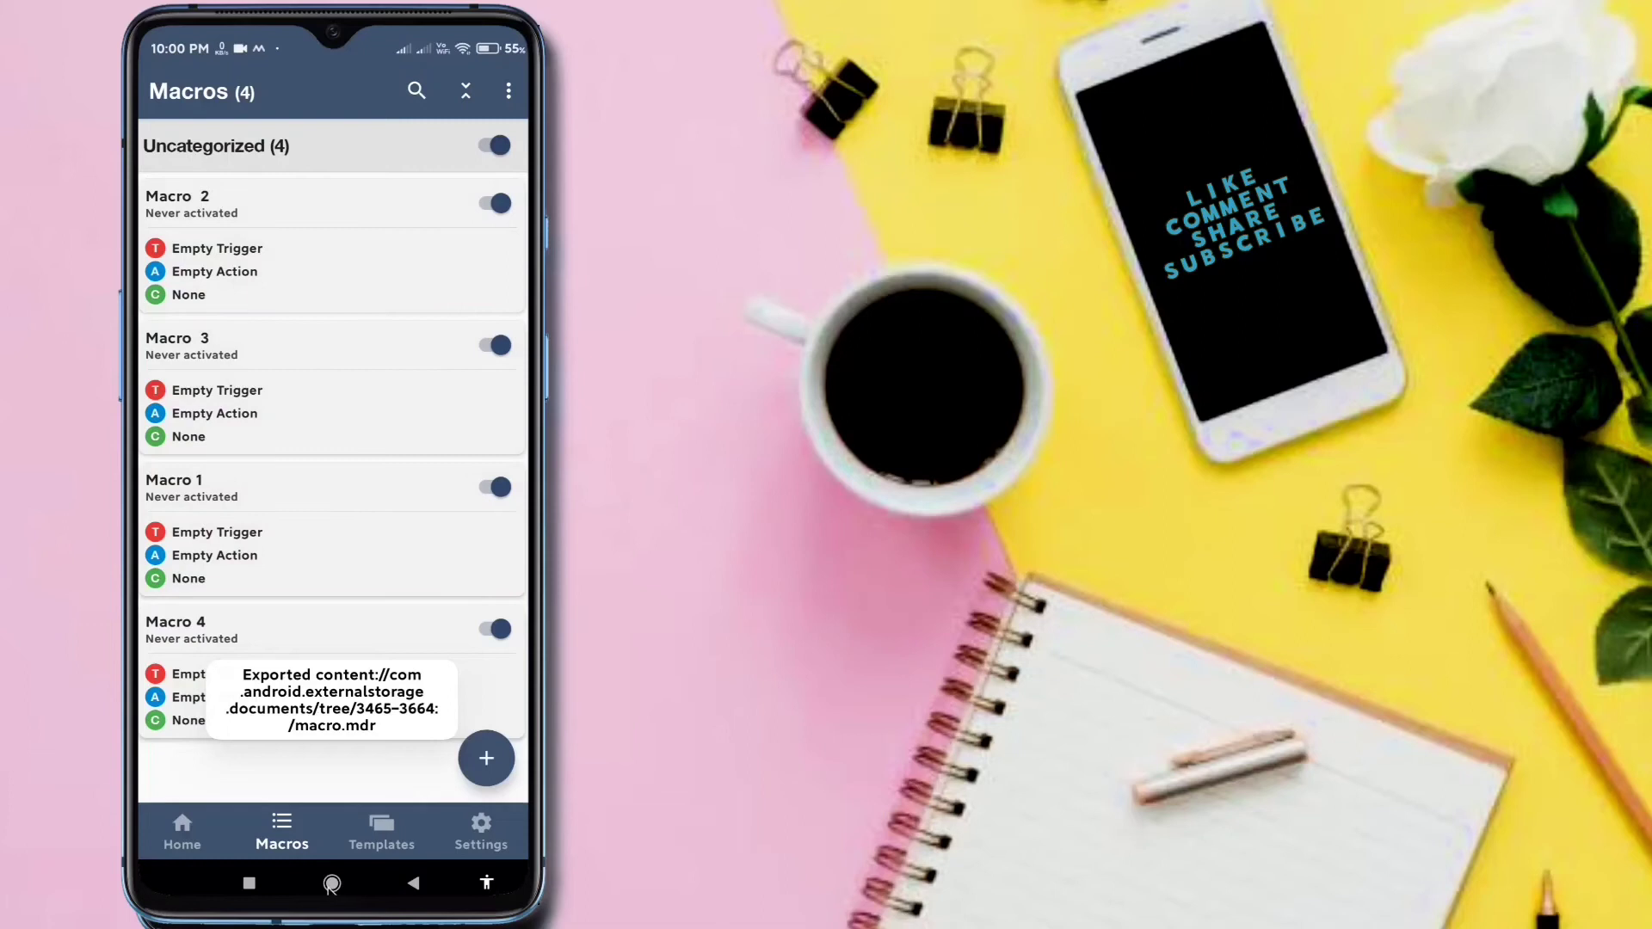
{"action": "left_click", "coordinate": [331, 883]}
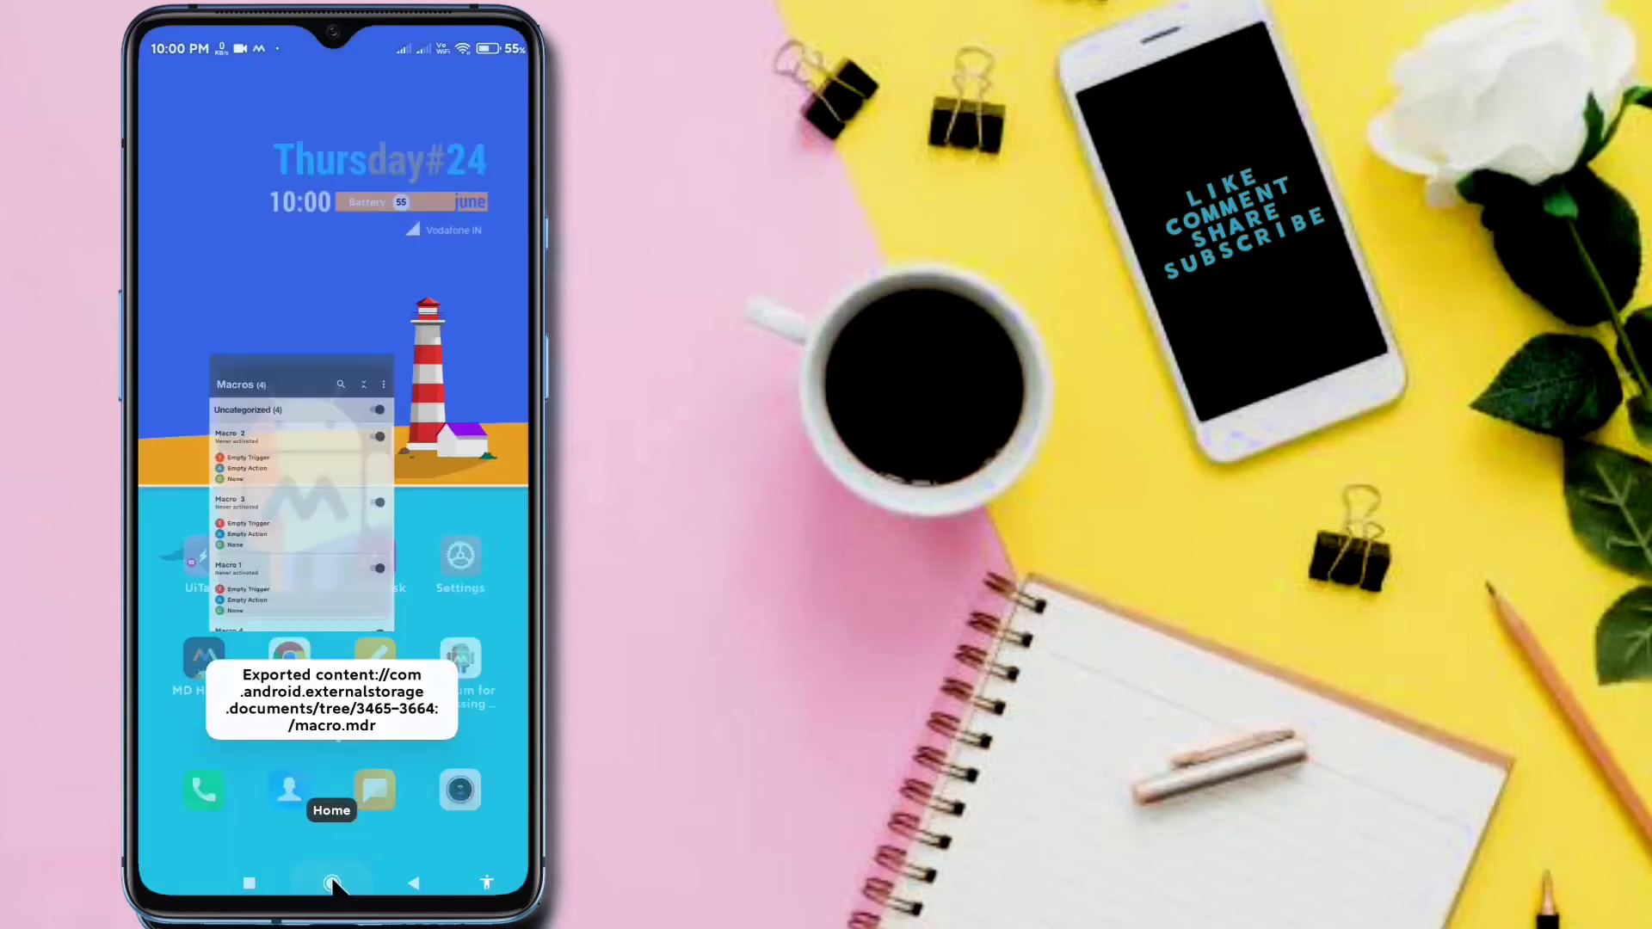
- Search Settings for 'device admin' and open the Device admin apps page
{"action": "left_click", "coordinate": [464, 568]}
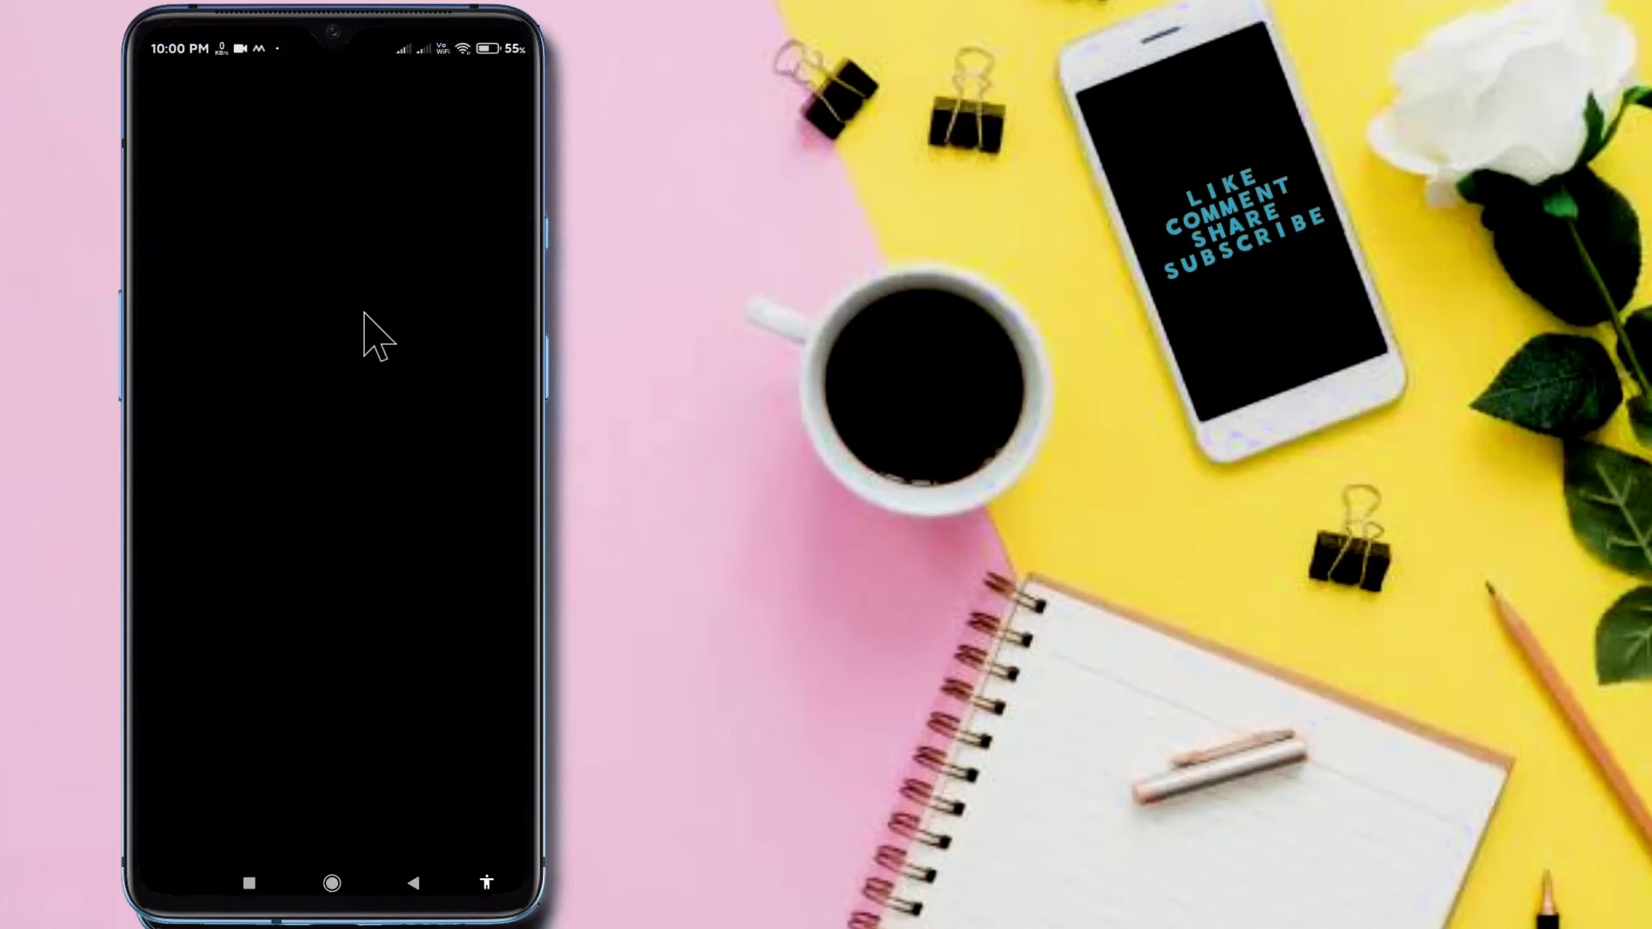
{"action": "left_click", "coordinate": [372, 199]}
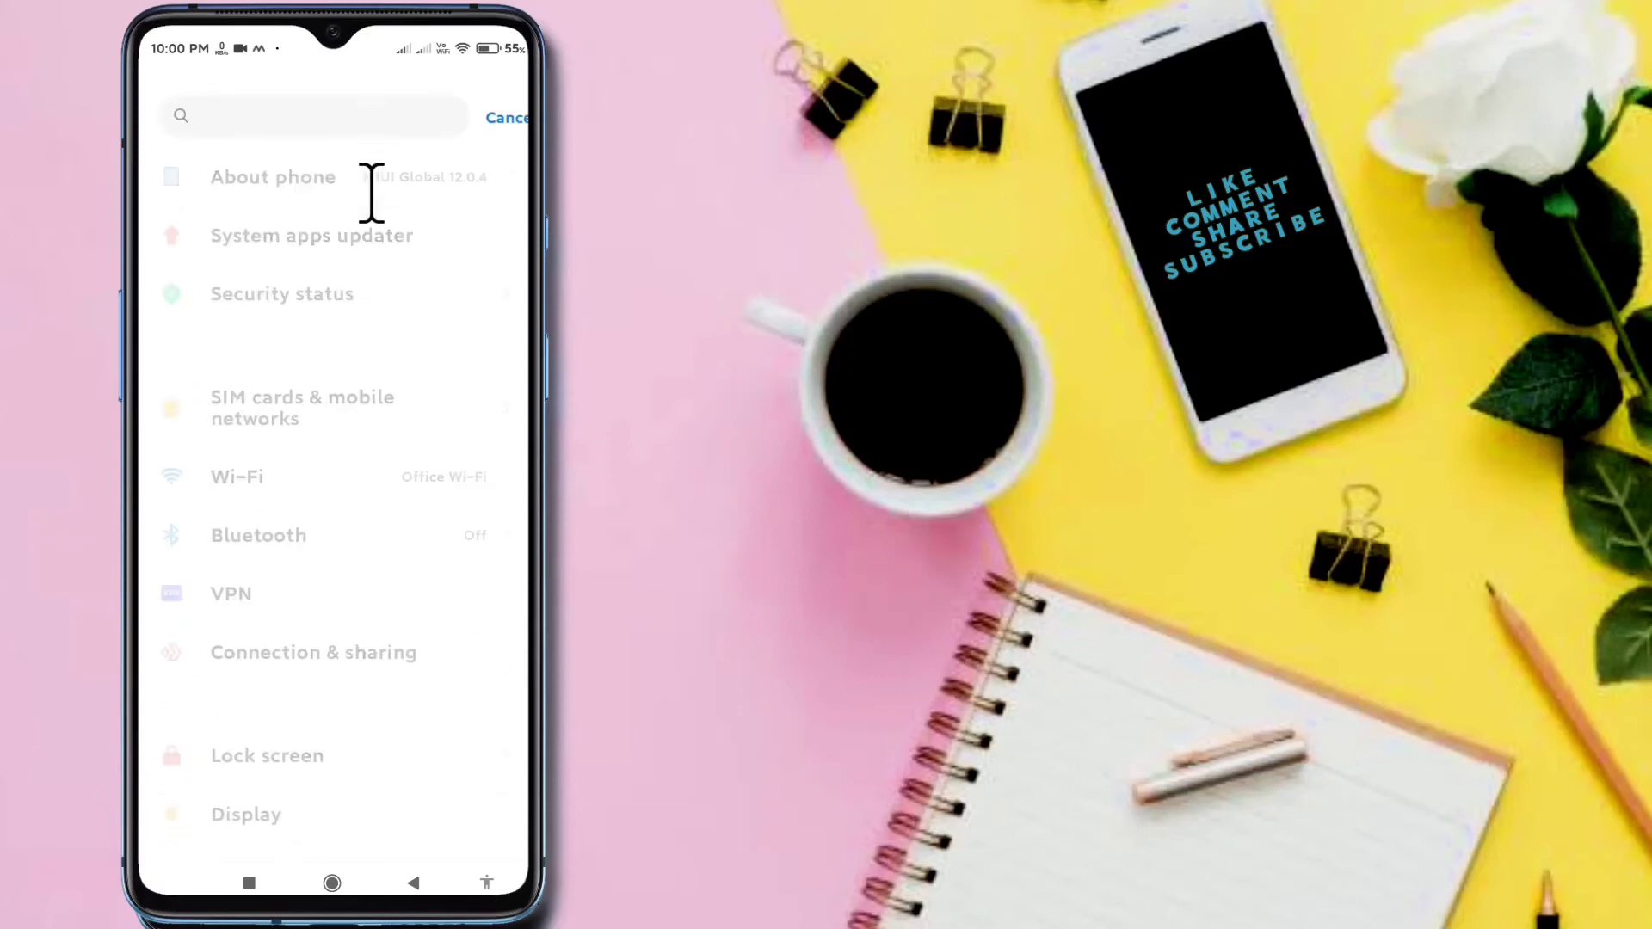
{"action": "left_click", "coordinate": [173, 712]}
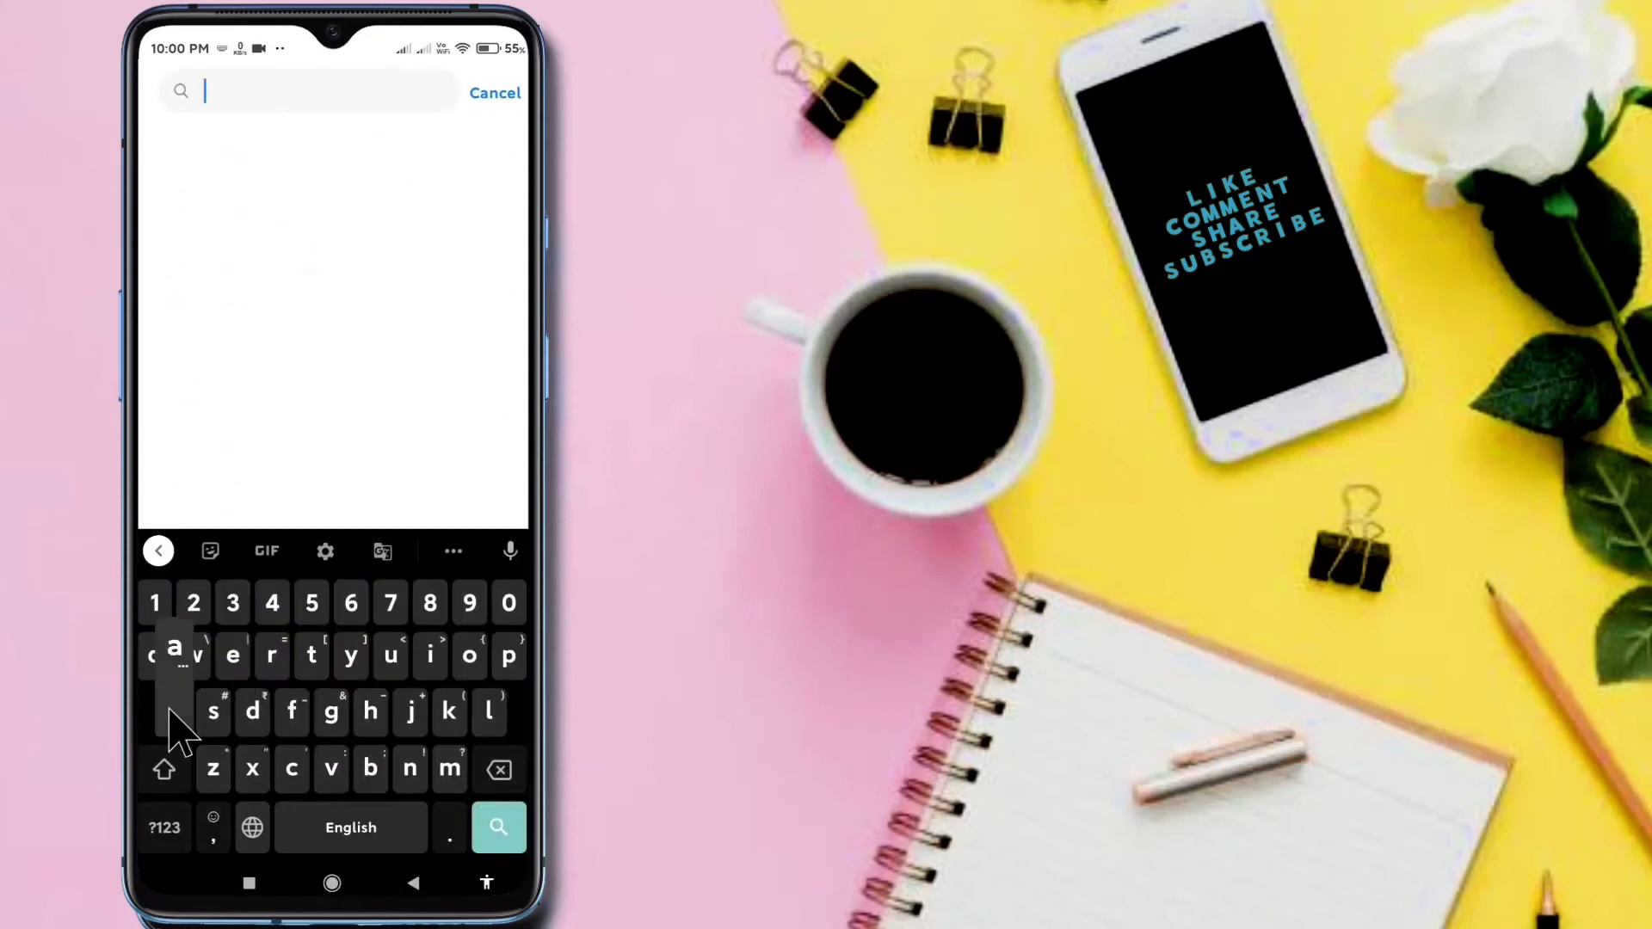
{"action": "left_click", "coordinate": [252, 711]}
{"action": "left_click", "coordinate": [449, 768]}
{"action": "left_click", "coordinate": [430, 663]}
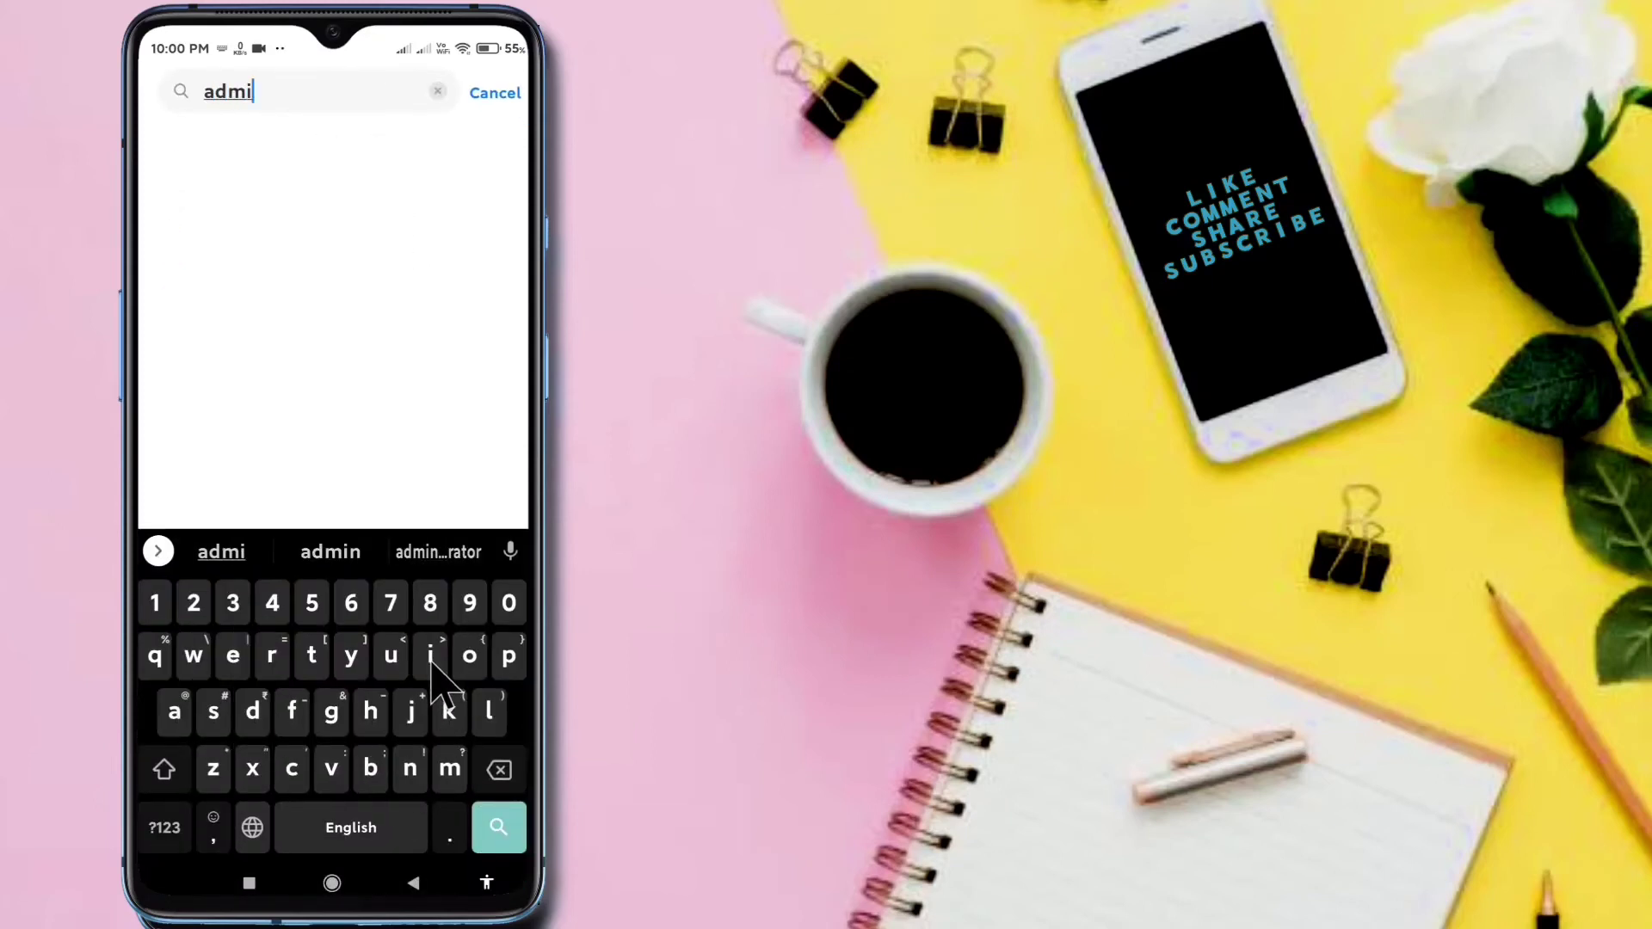
{"action": "left_click", "coordinate": [356, 177]}
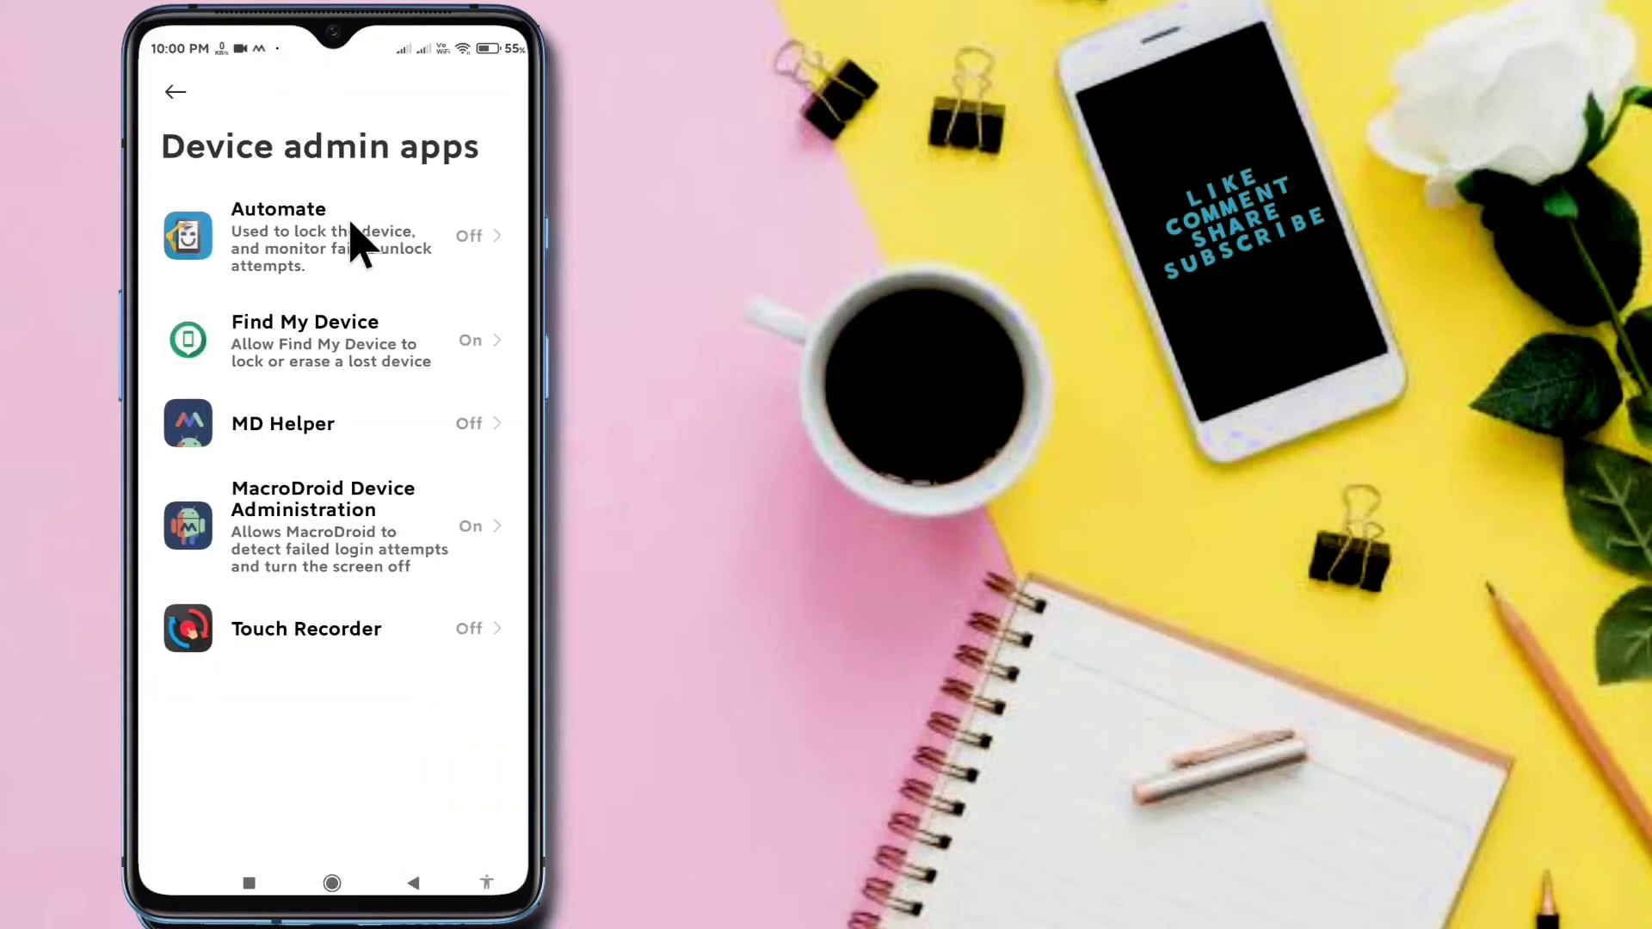
- Deactivate MacroDroid Device Administration so it shows Off, then bring up Recents
{"action": "left_click", "coordinate": [320, 531]}
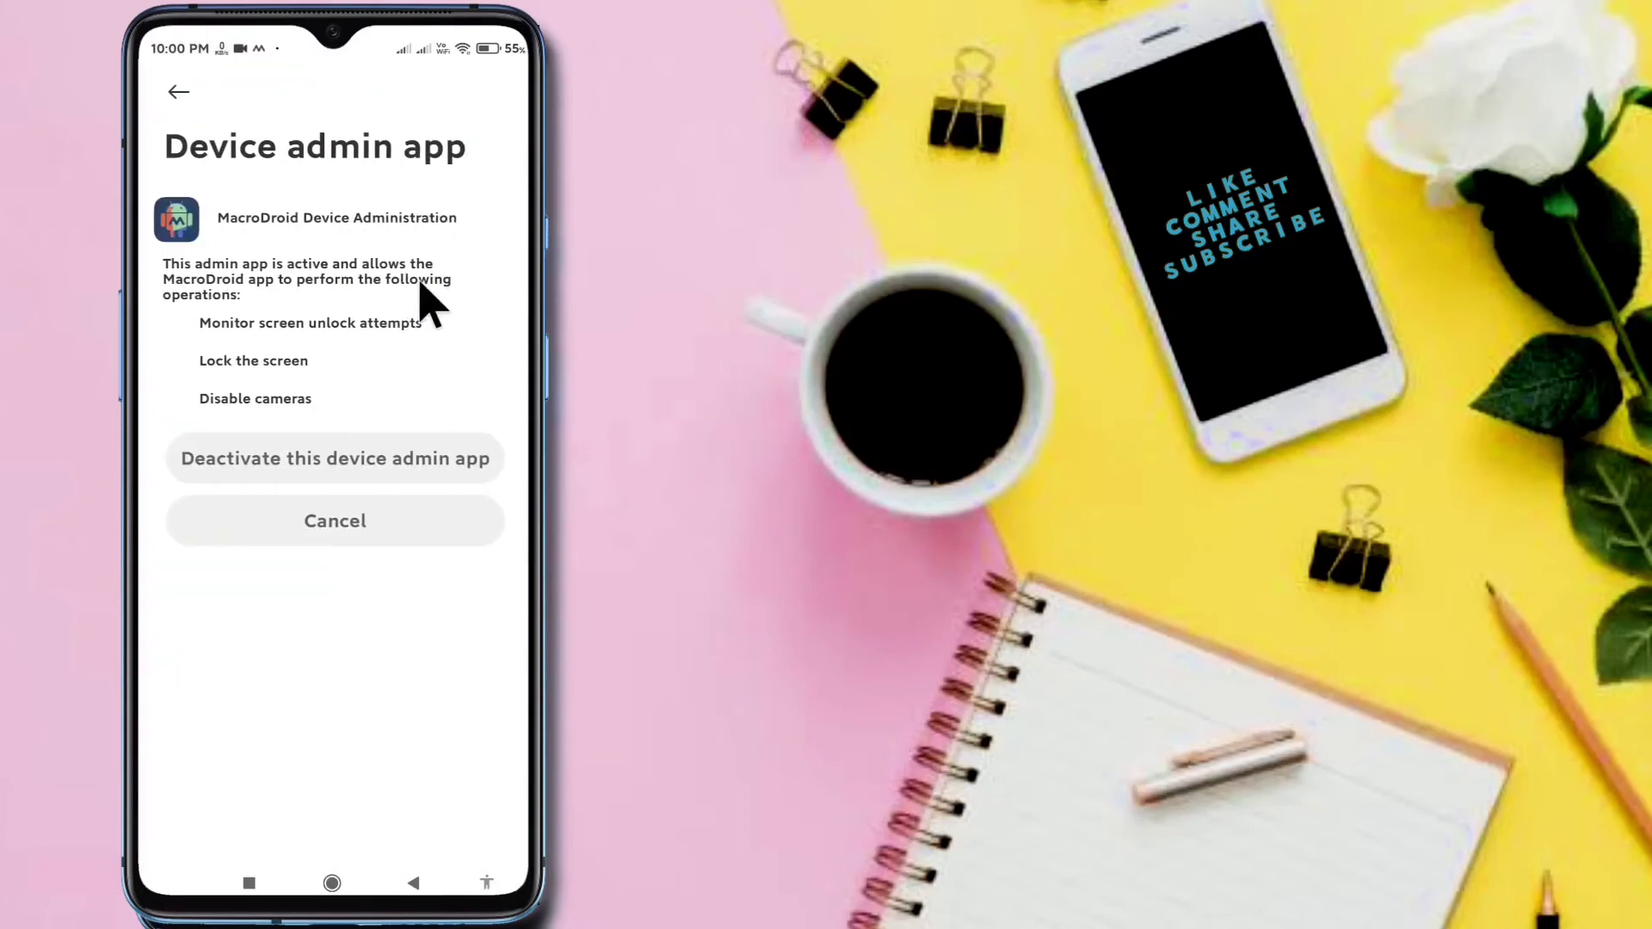
{"action": "left_click", "coordinate": [327, 465]}
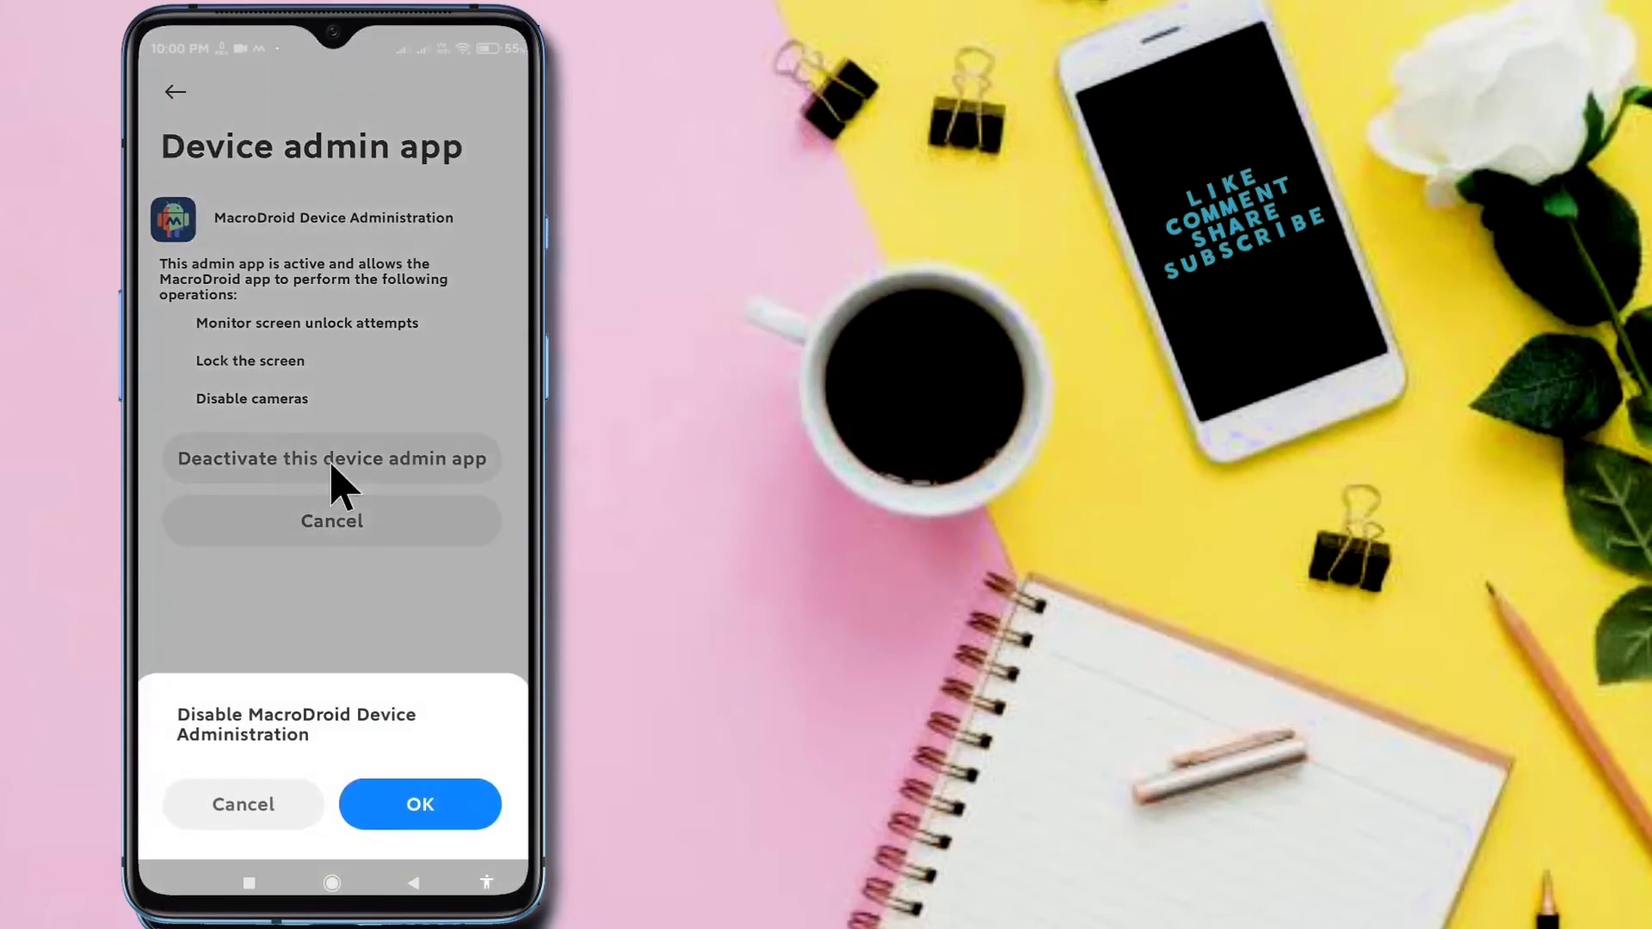
{"action": "left_click", "coordinate": [377, 792]}
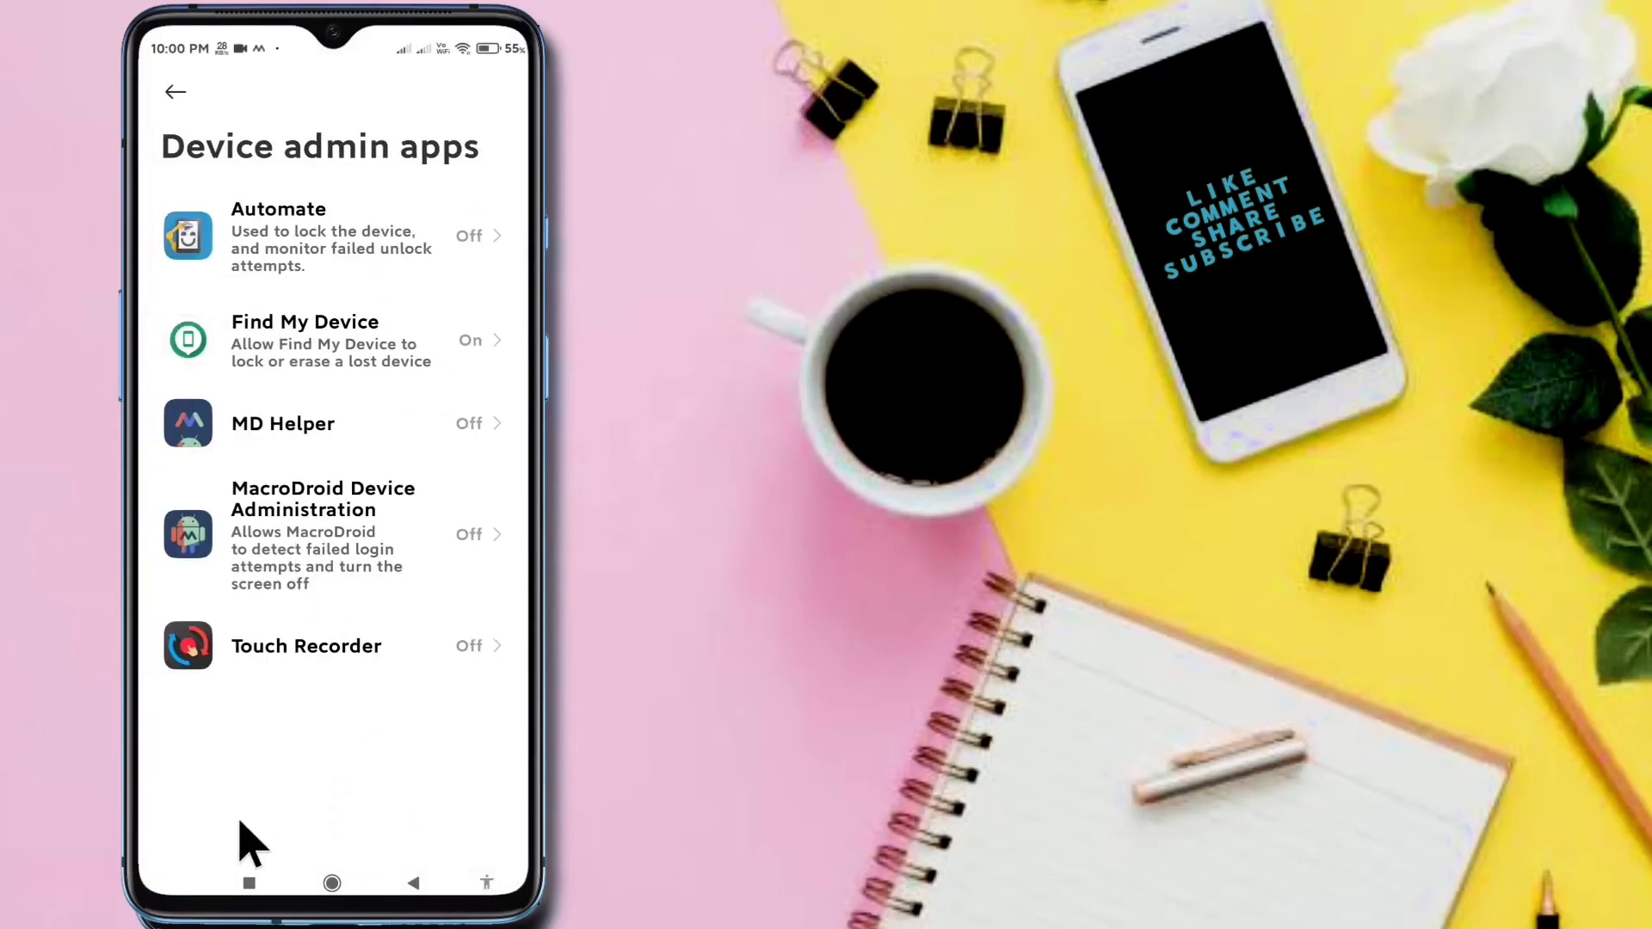
{"action": "left_click", "coordinate": [251, 883]}
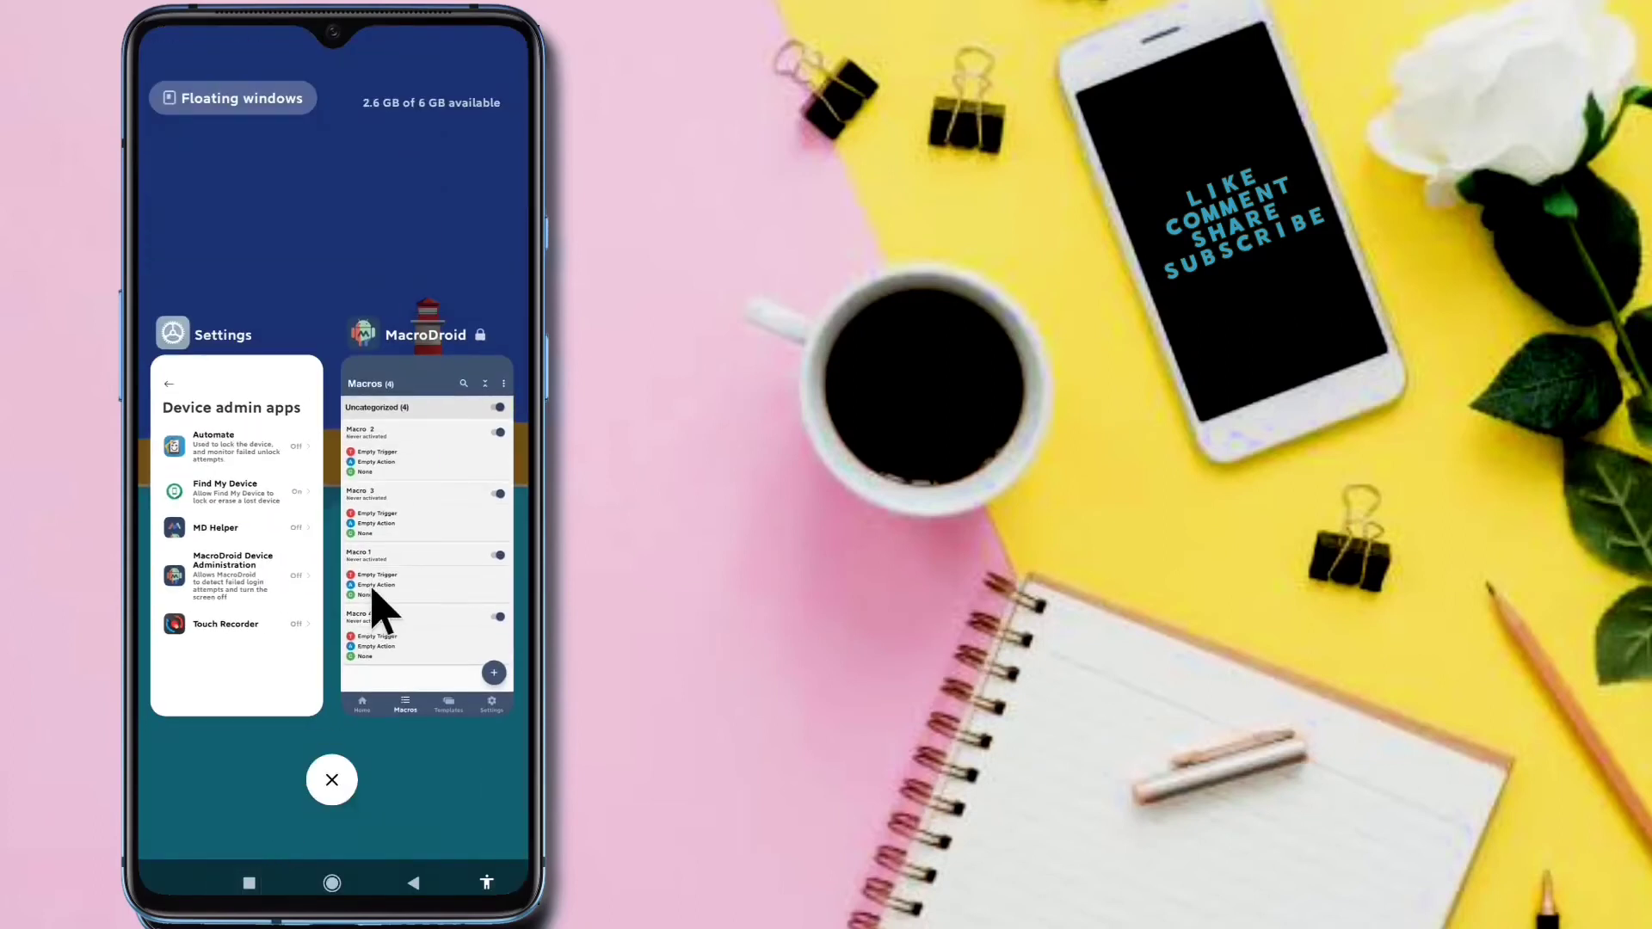
- Clear all of MacroDroid's data from App info, dropping storage to 60.28MB, then go Home
{"action": "left_click", "coordinate": [375, 594]}
{"action": "left_click", "coordinate": [278, 641]}
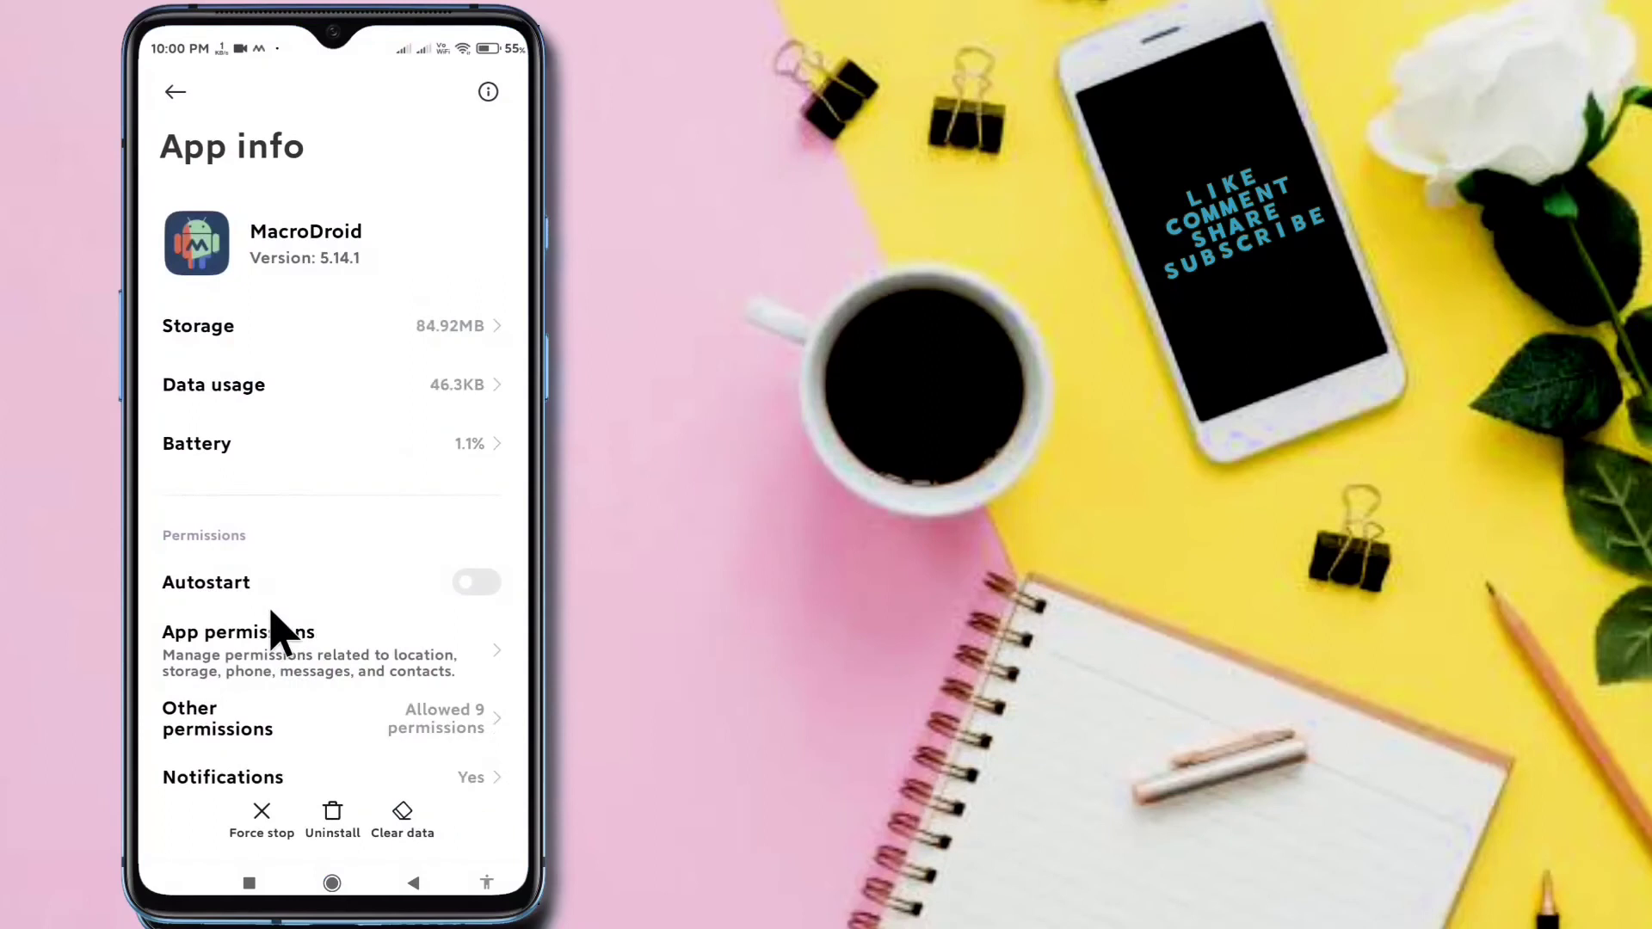
{"action": "scroll", "coordinate": [293, 653], "scroll_direction": "down", "scroll_amount": 2}
{"action": "scroll", "coordinate": [358, 782], "scroll_direction": "up", "scroll_amount": 2}
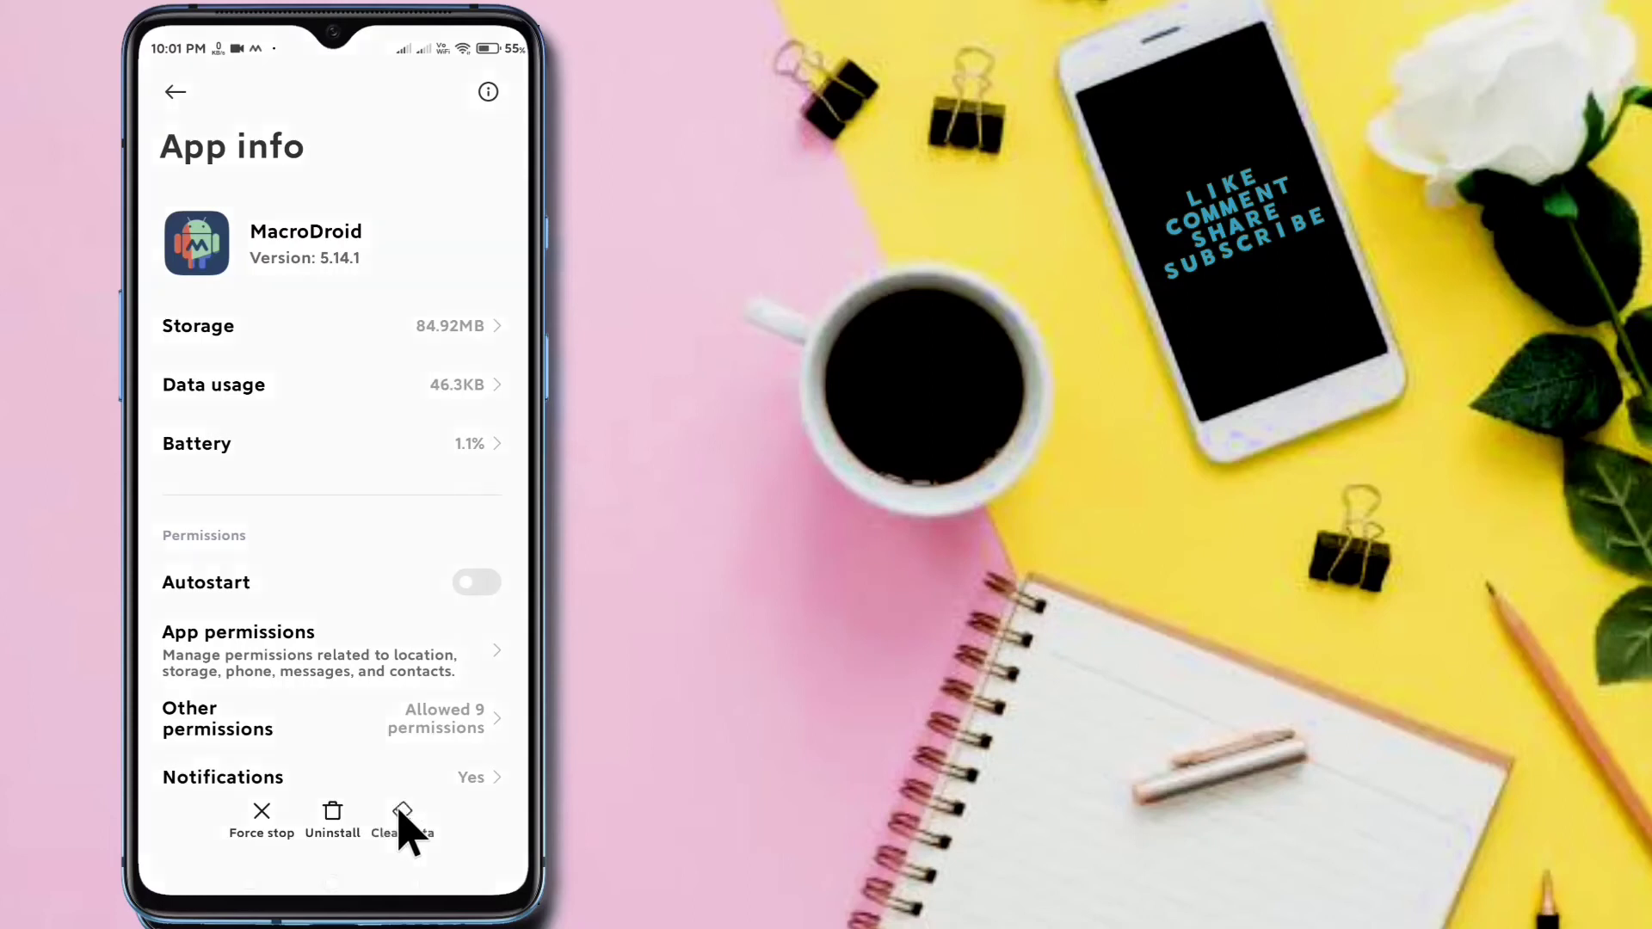
{"action": "left_click", "coordinate": [402, 814]}
{"action": "left_click", "coordinate": [258, 679]}
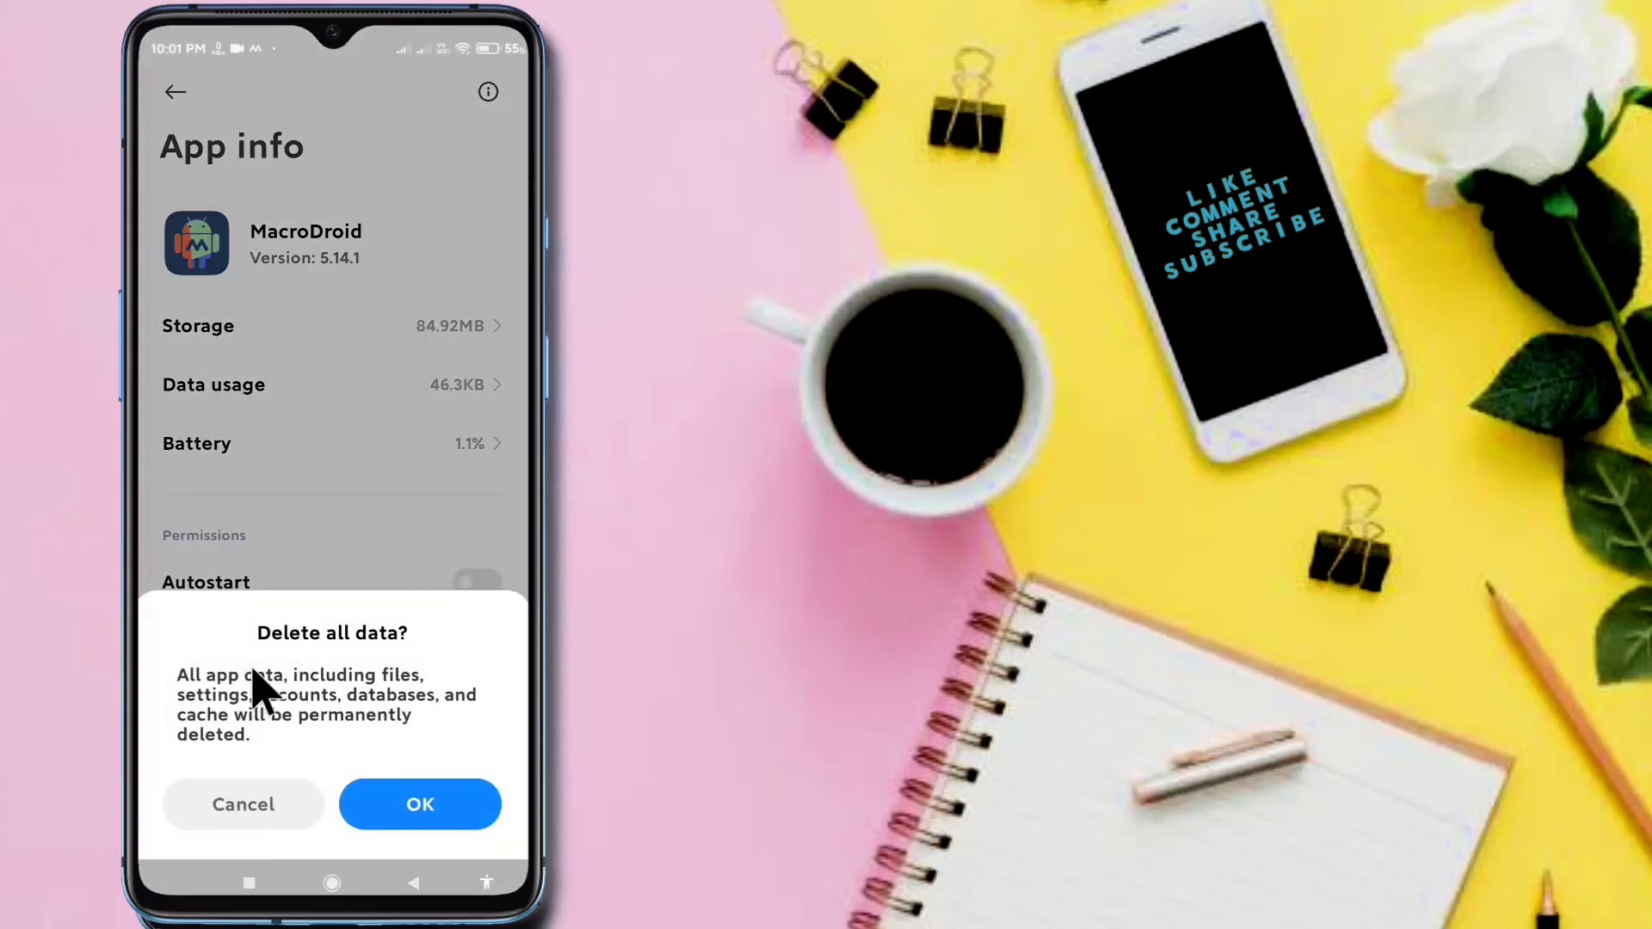
{"action": "left_click", "coordinate": [370, 804]}
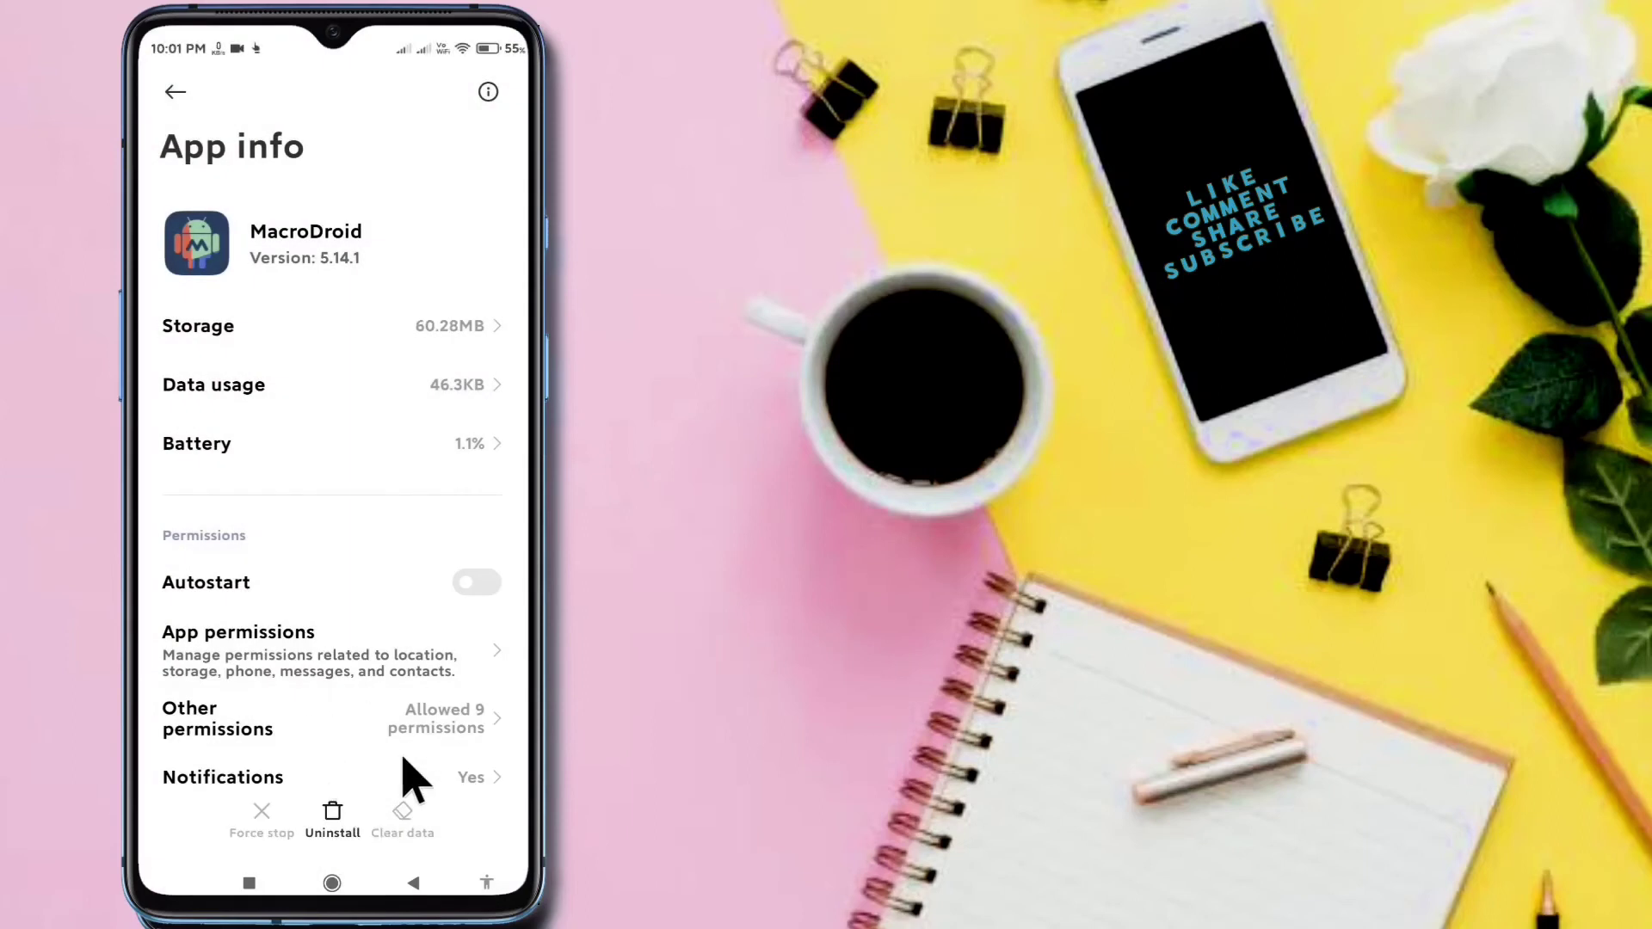
{"action": "left_click", "coordinate": [331, 882]}
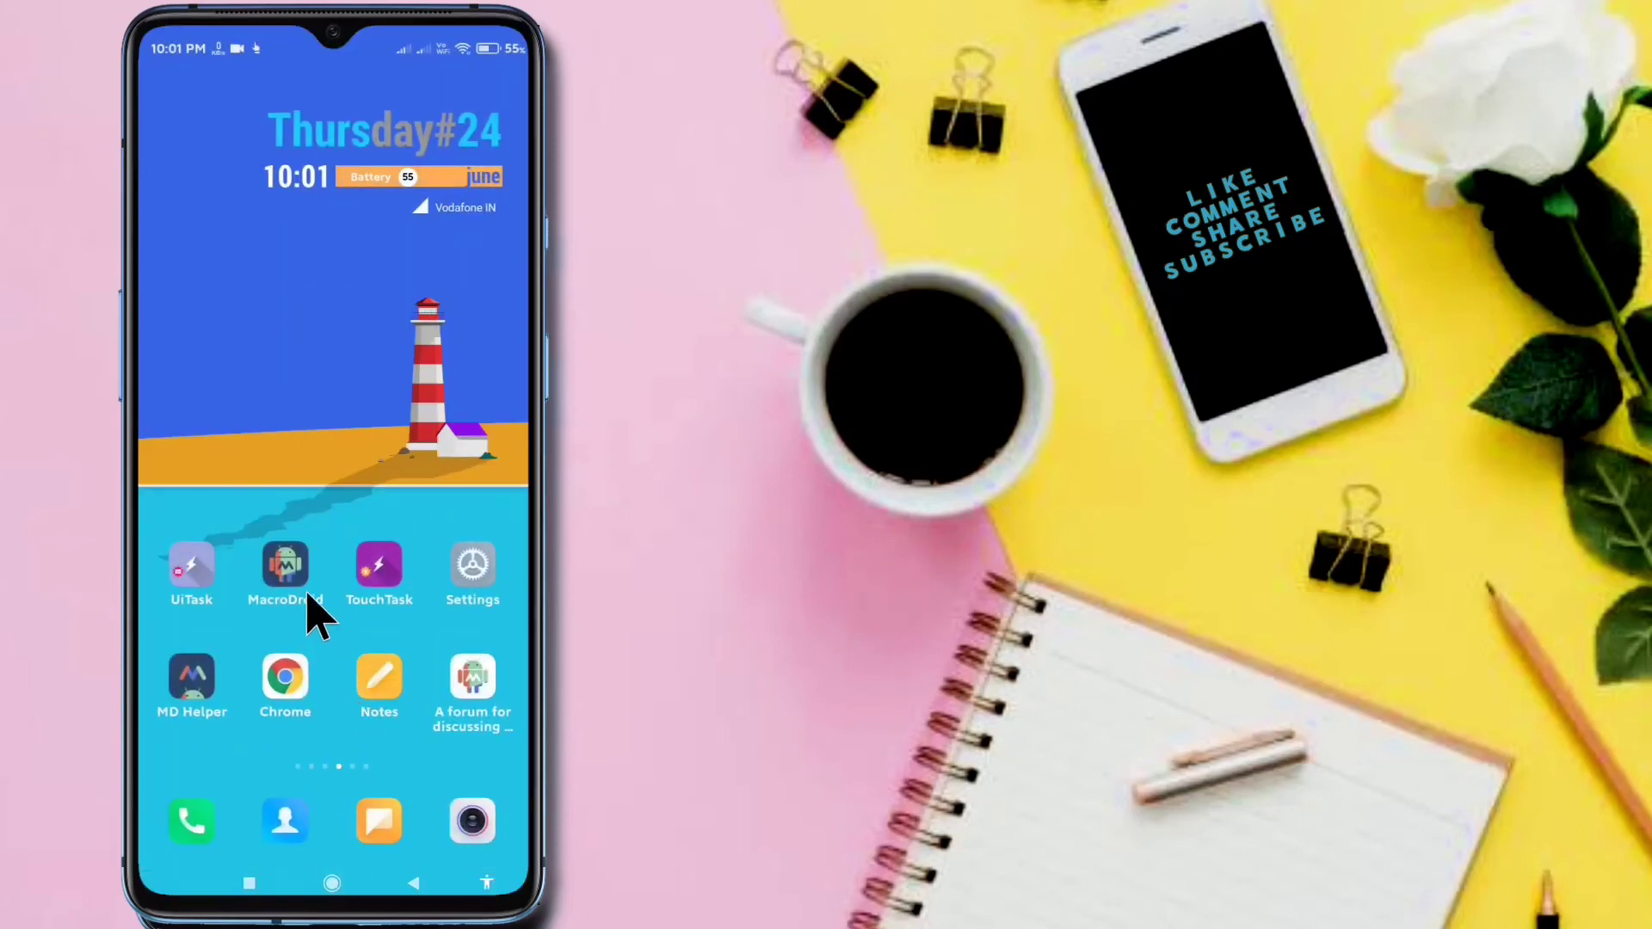
- Relaunch MacroDroid, skip the intro and tile tip, confirm no macros exist, then open Export/Import
{"action": "left_click", "coordinate": [300, 578]}
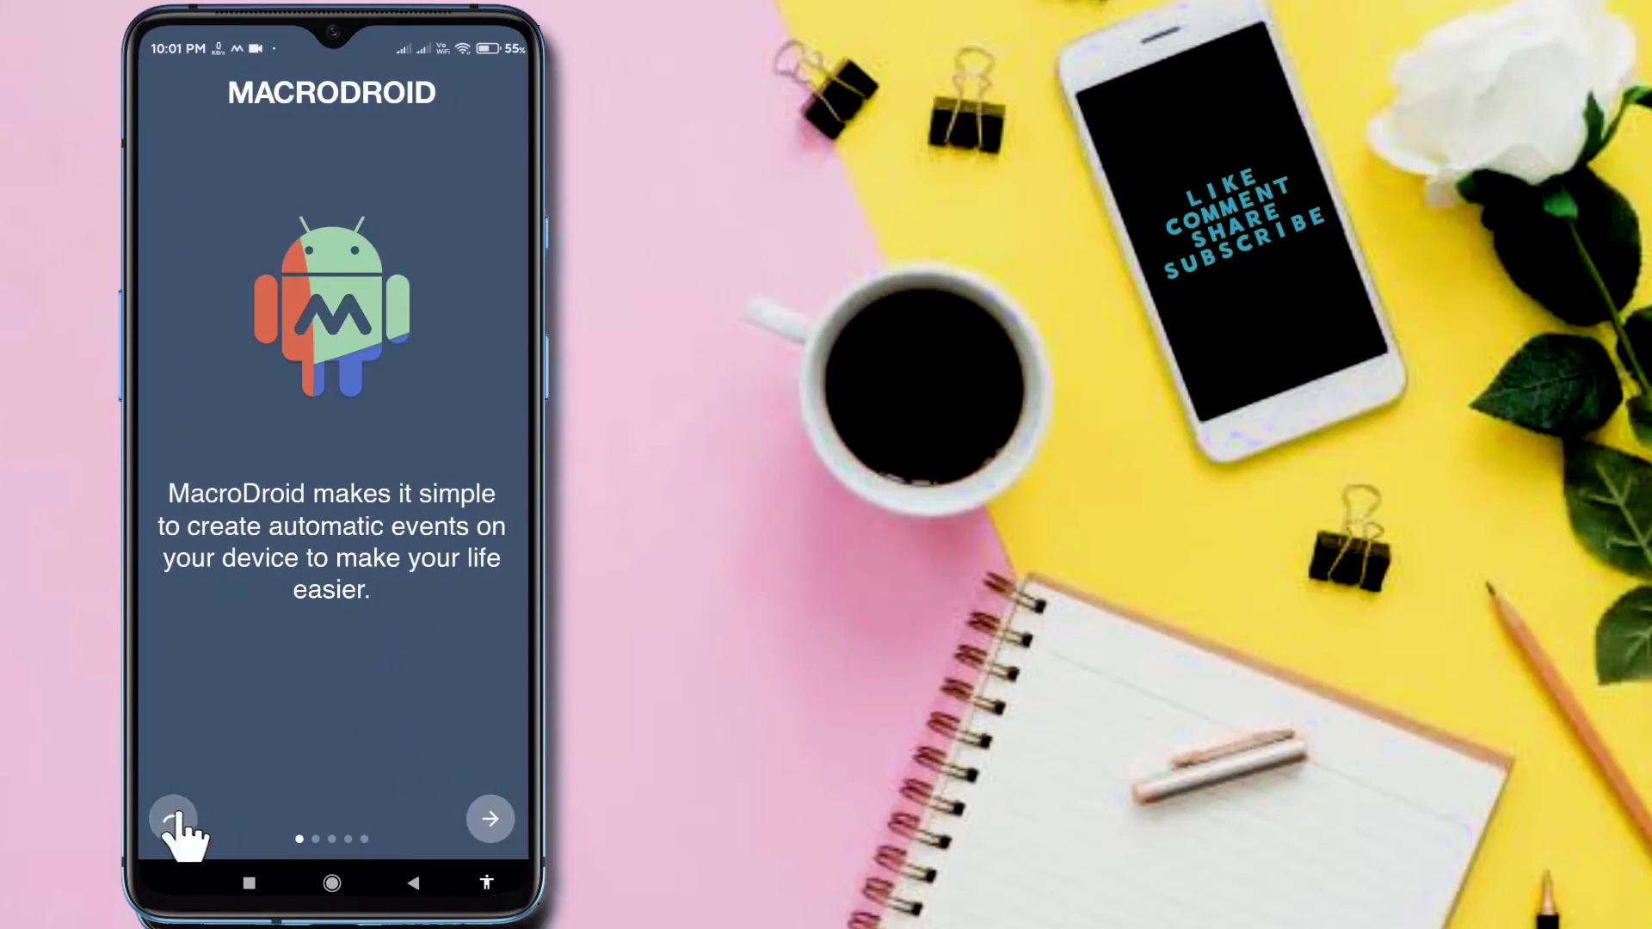
{"action": "left_click", "coordinate": [175, 818]}
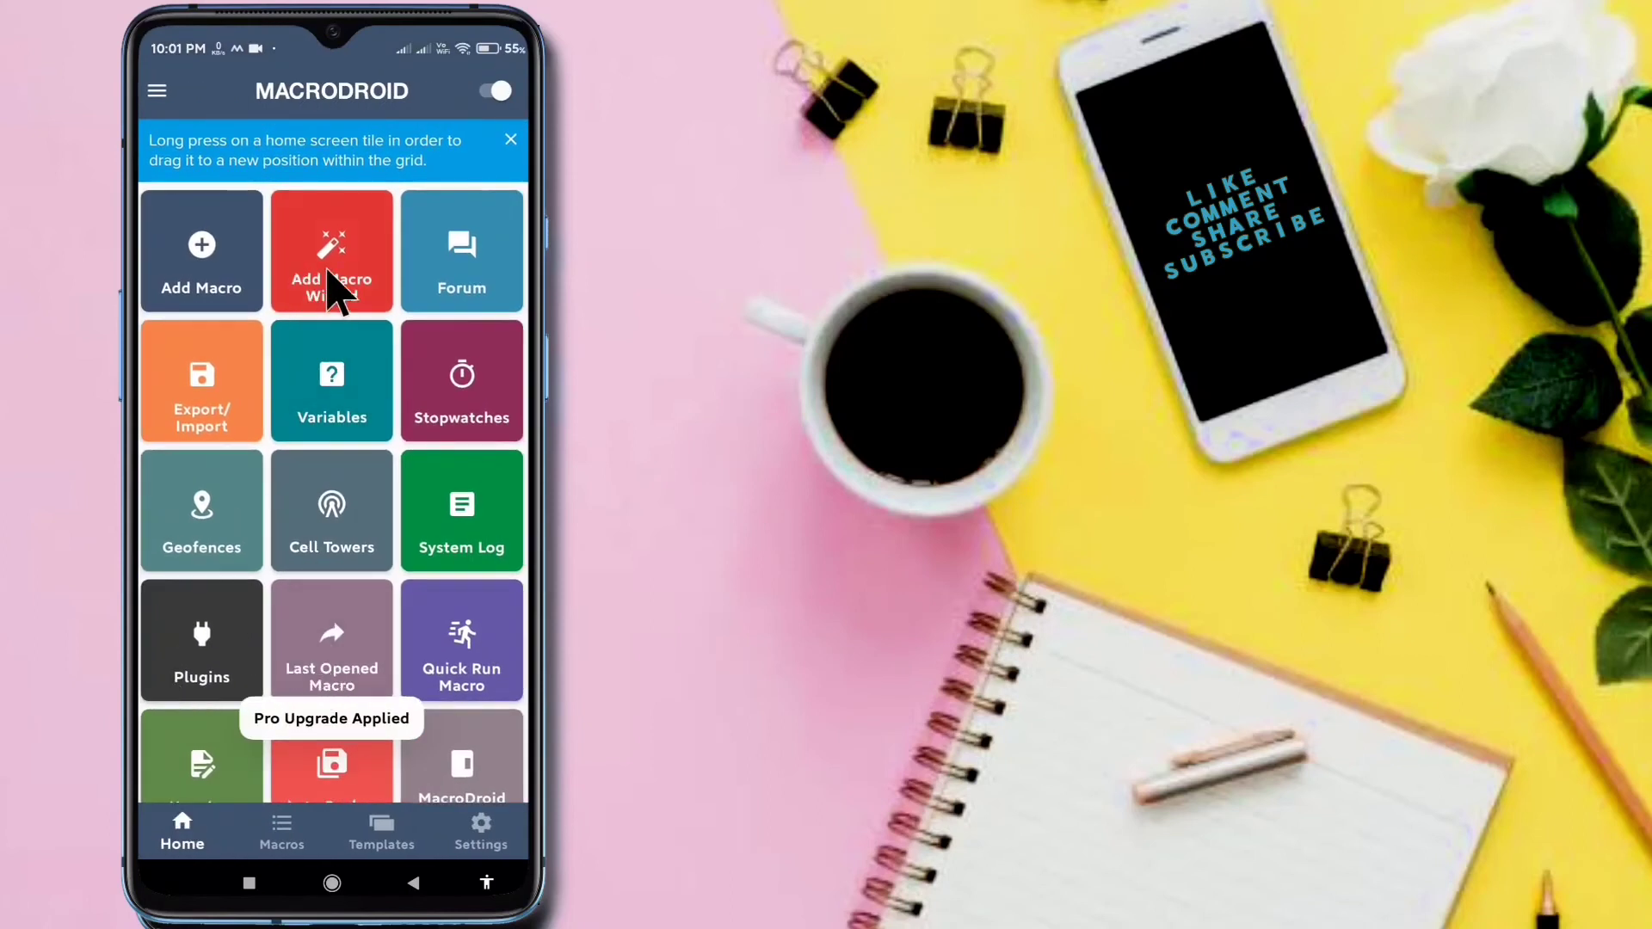
{"action": "left_click", "coordinate": [509, 141]}
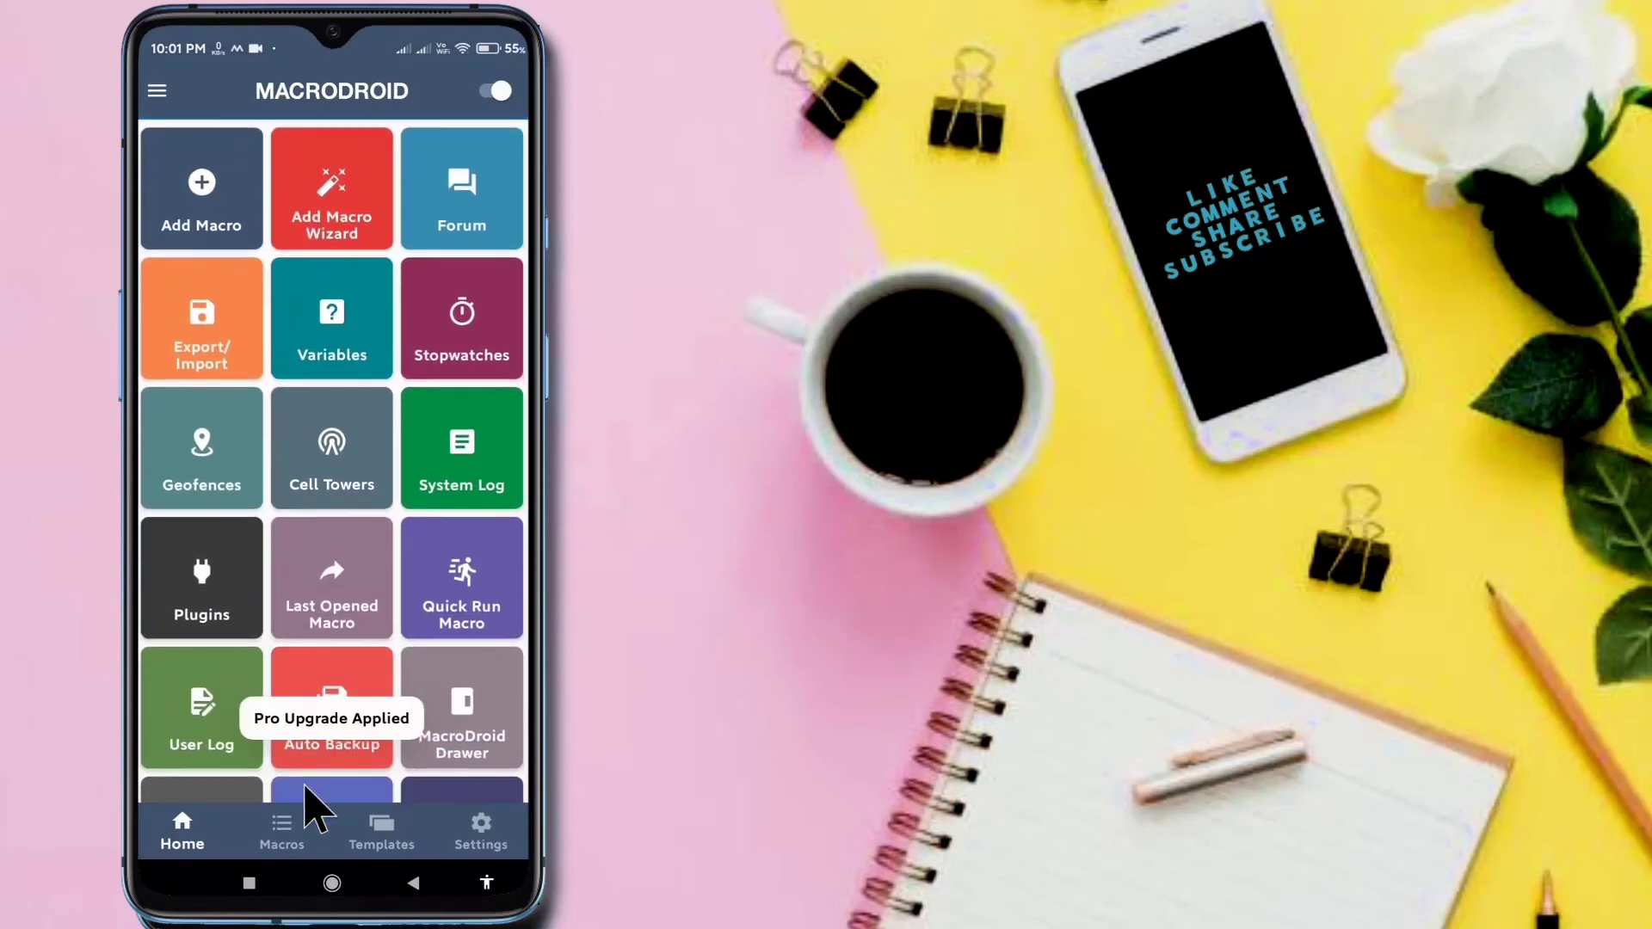
{"action": "left_click", "coordinate": [280, 830]}
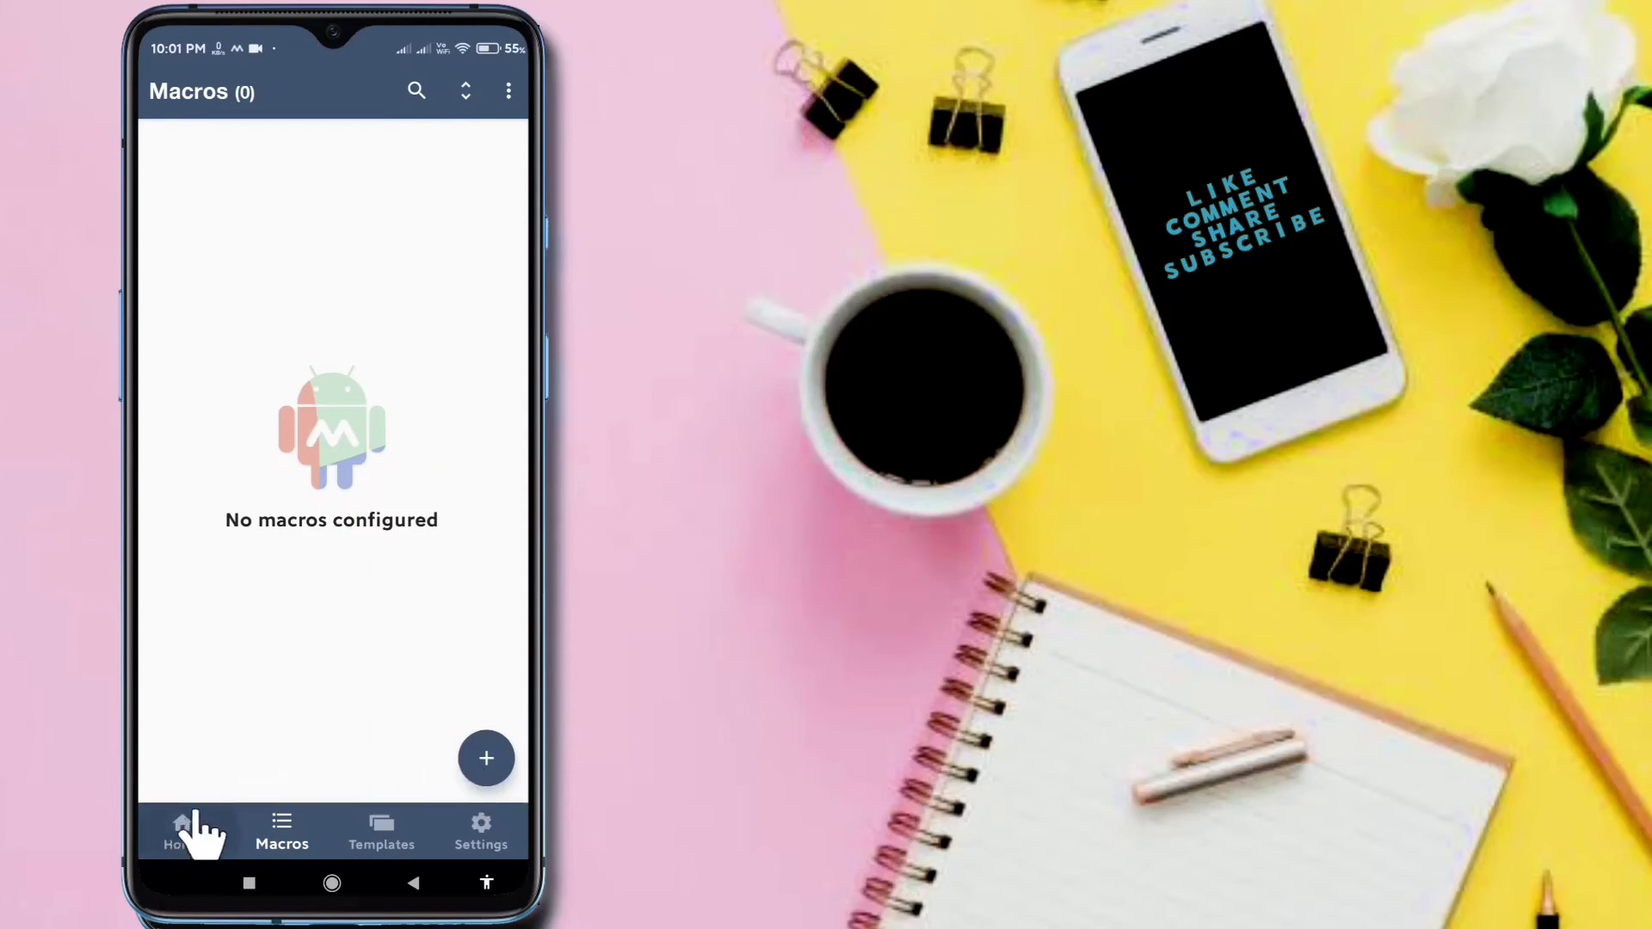
{"action": "left_click", "coordinate": [183, 827]}
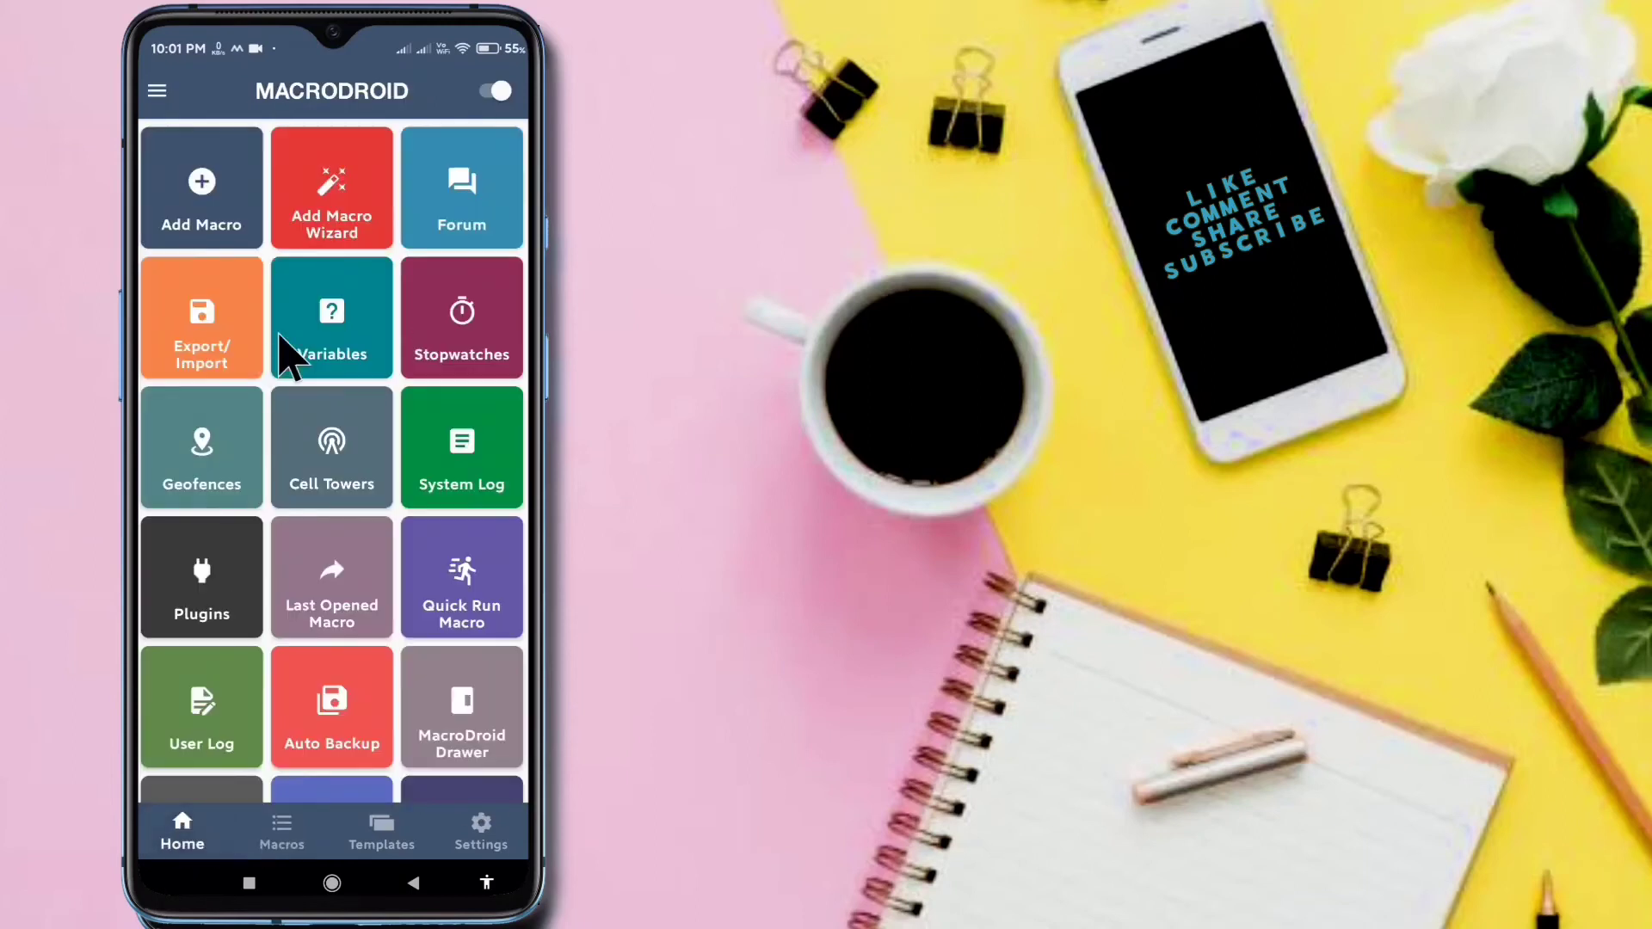
{"action": "left_click", "coordinate": [206, 337]}
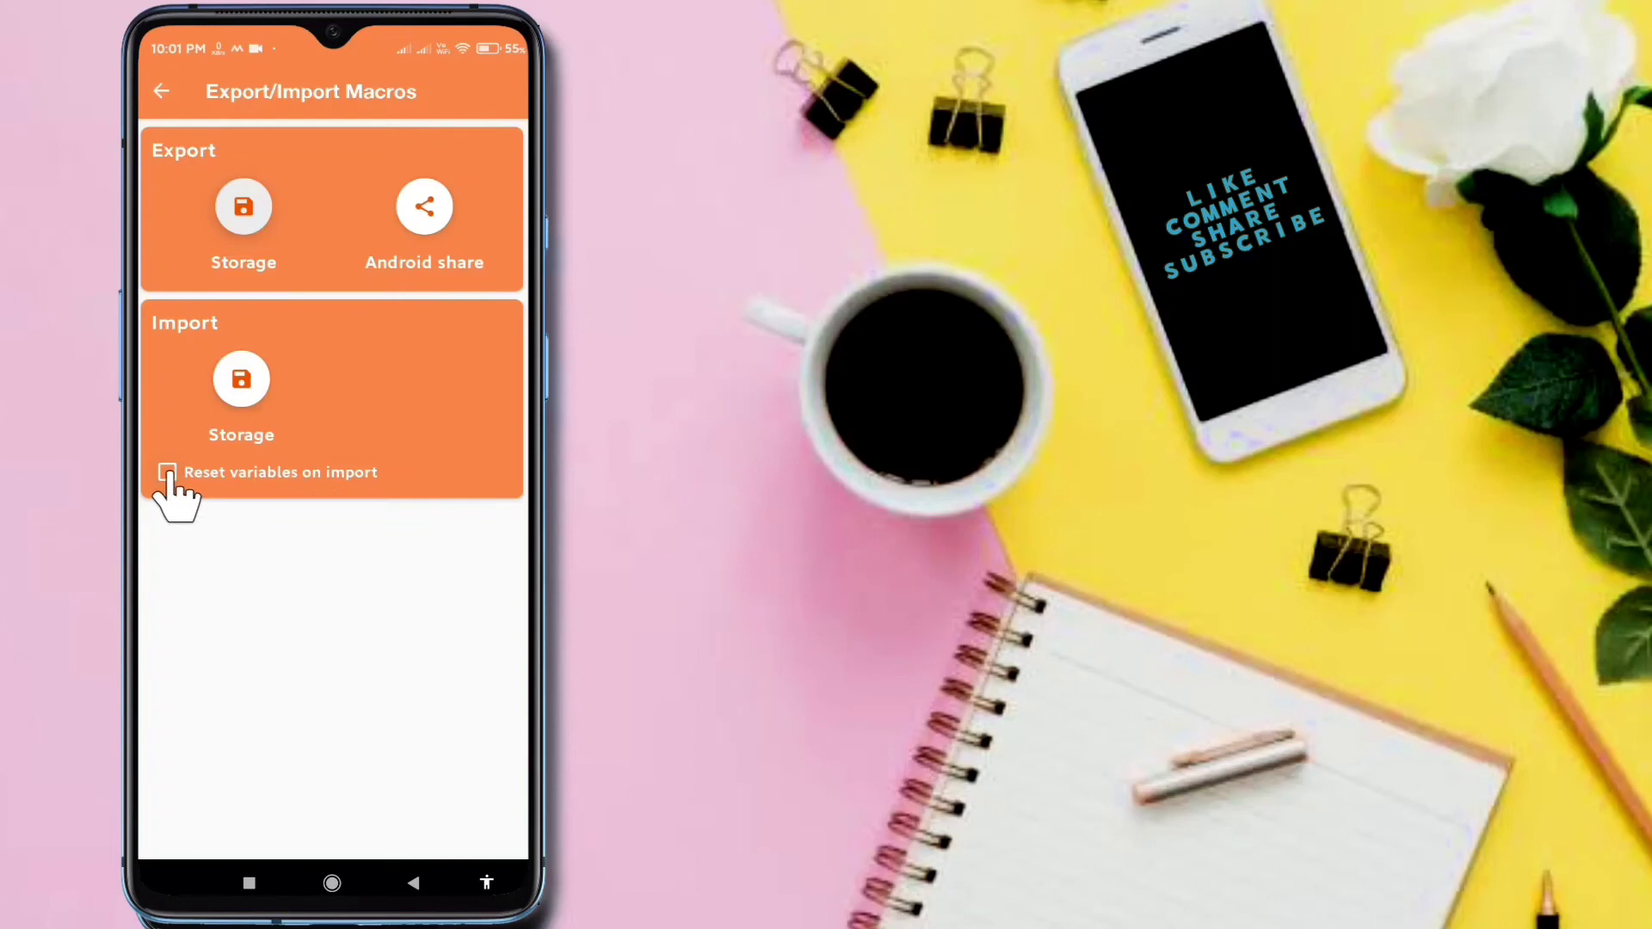
- Import from storage, allow file access, and open the SD card's MacroDroid export folder listing macro.mdr
{"action": "left_click", "coordinate": [241, 380]}
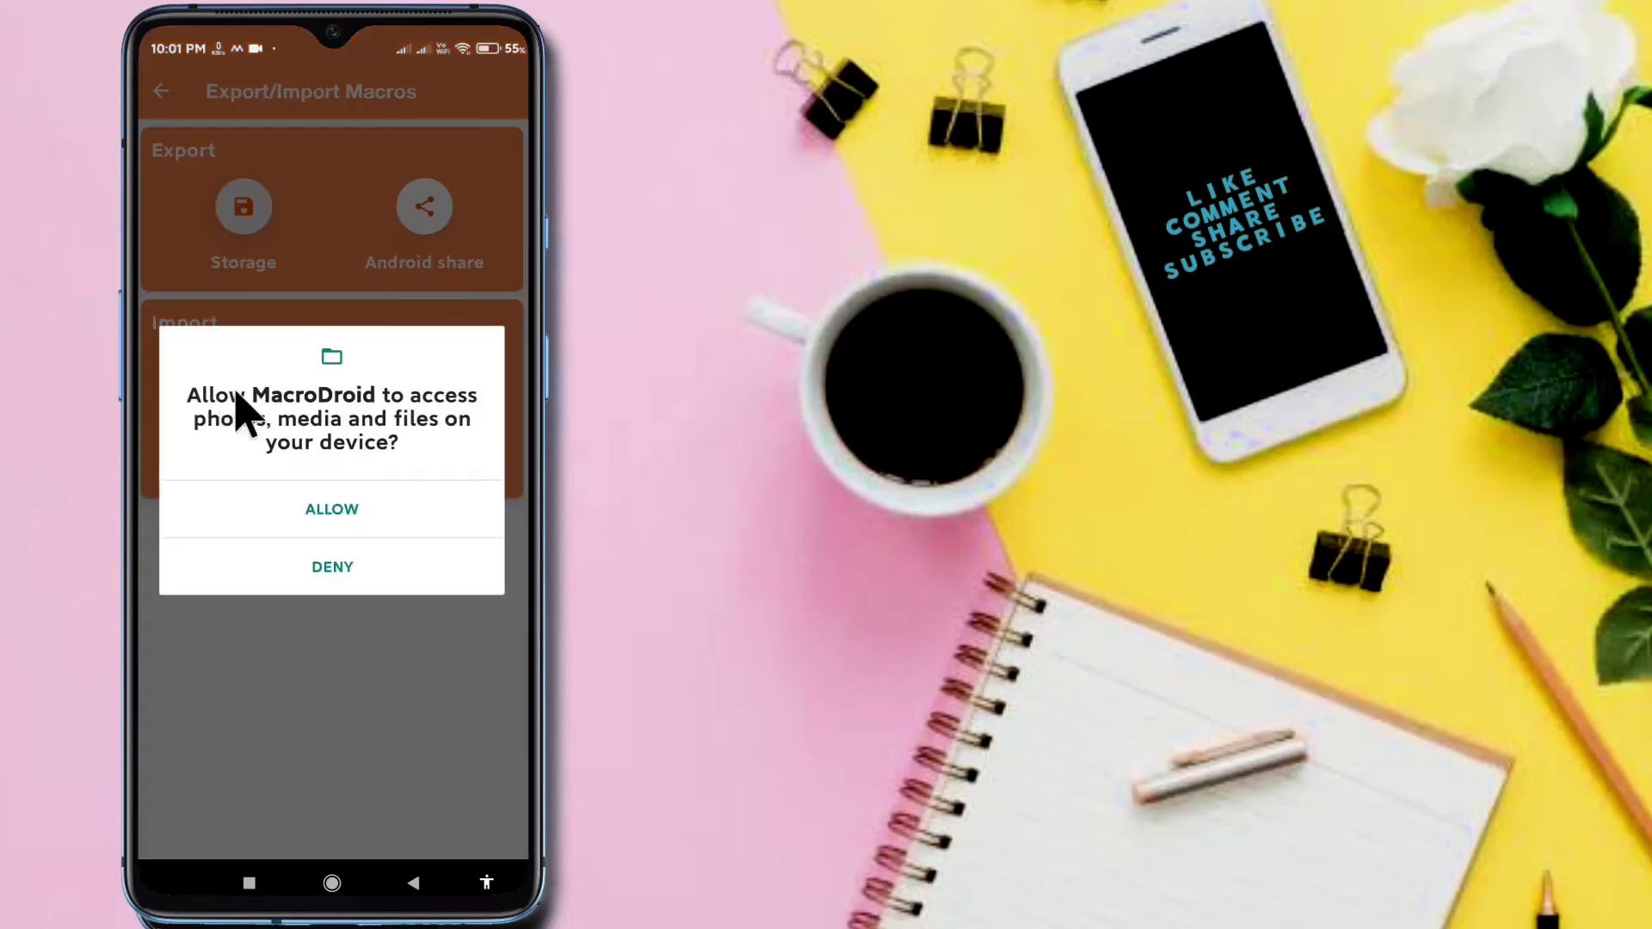
{"action": "left_click", "coordinate": [327, 509]}
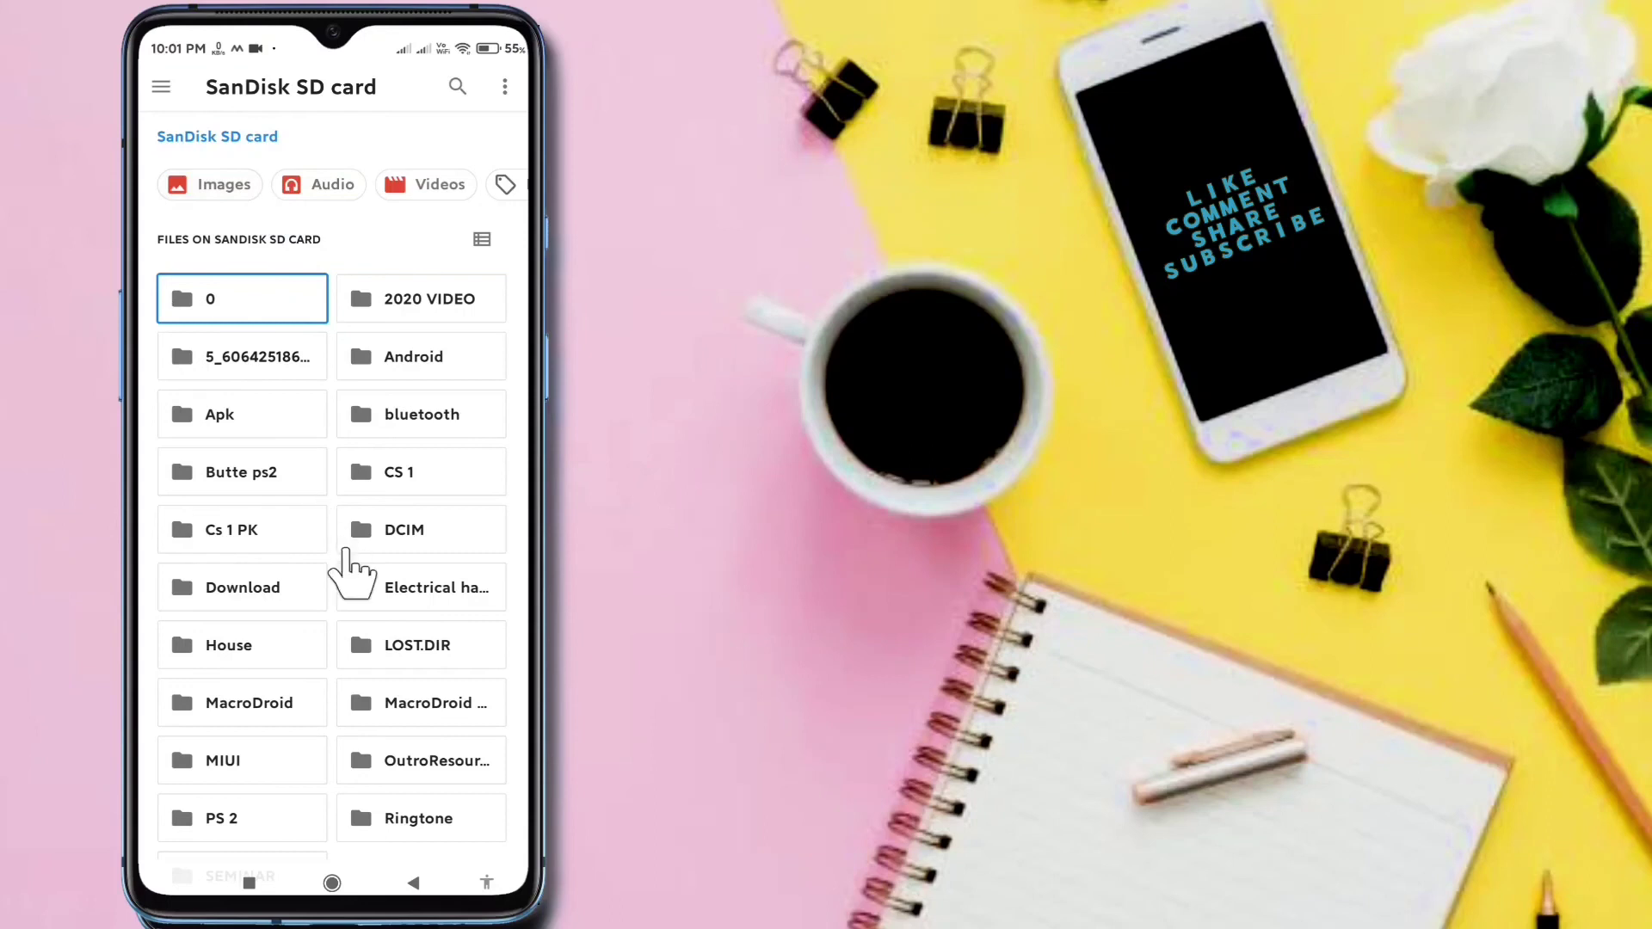
{"action": "scroll", "coordinate": [350, 565], "scroll_direction": "down", "scroll_amount": 2}
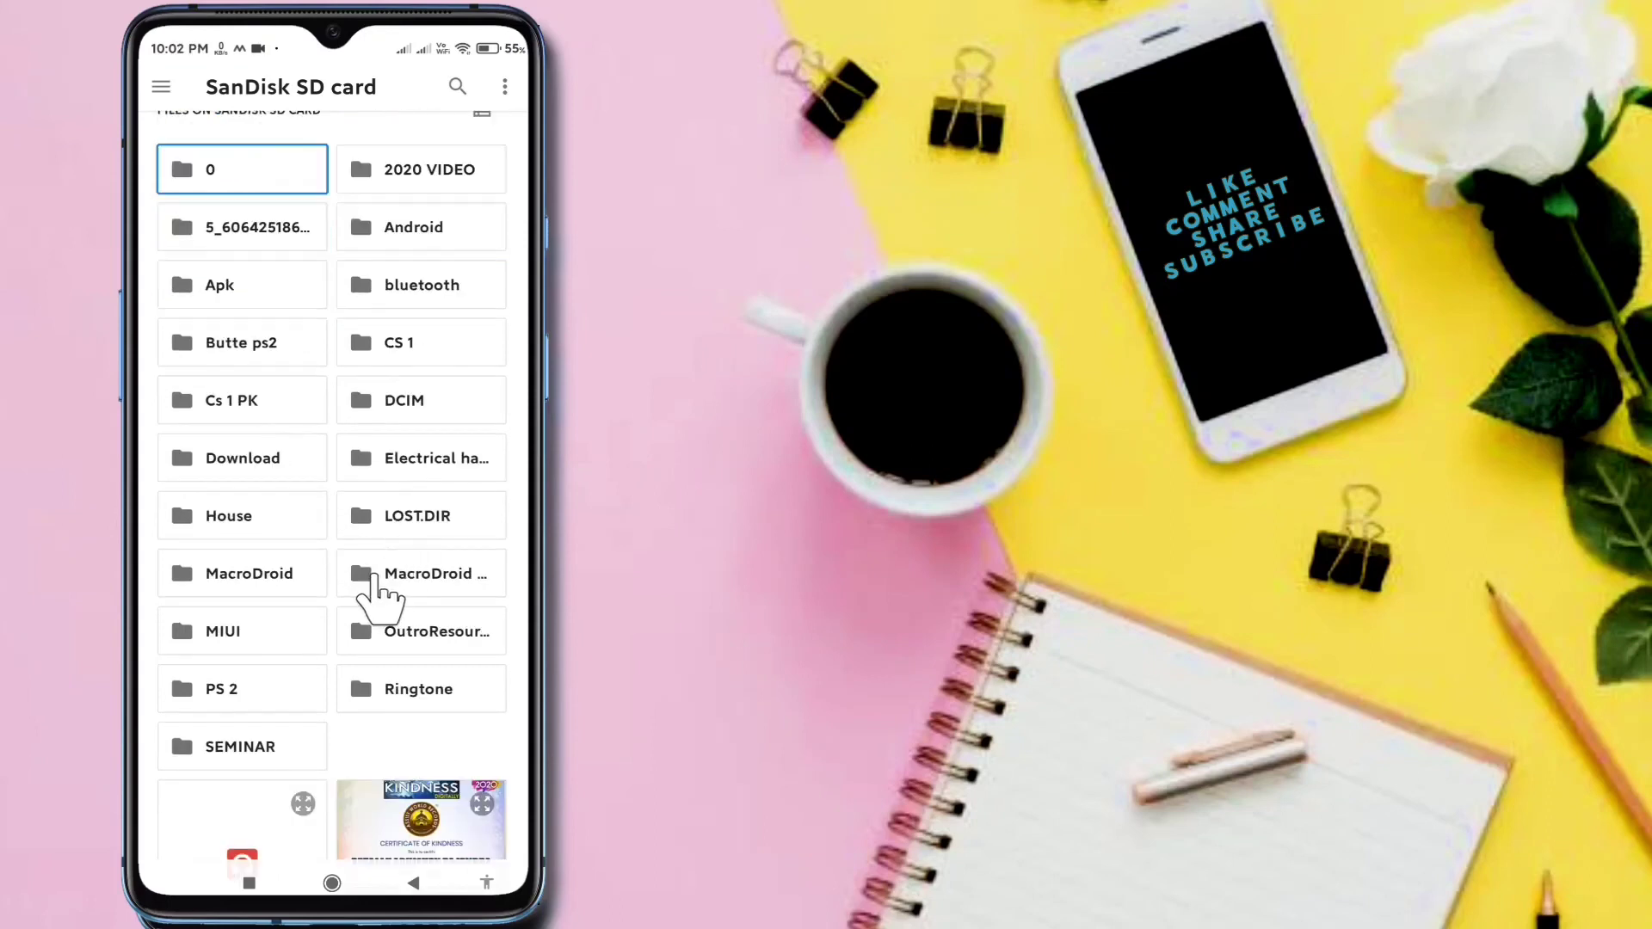
{"action": "left_click", "coordinate": [407, 578]}
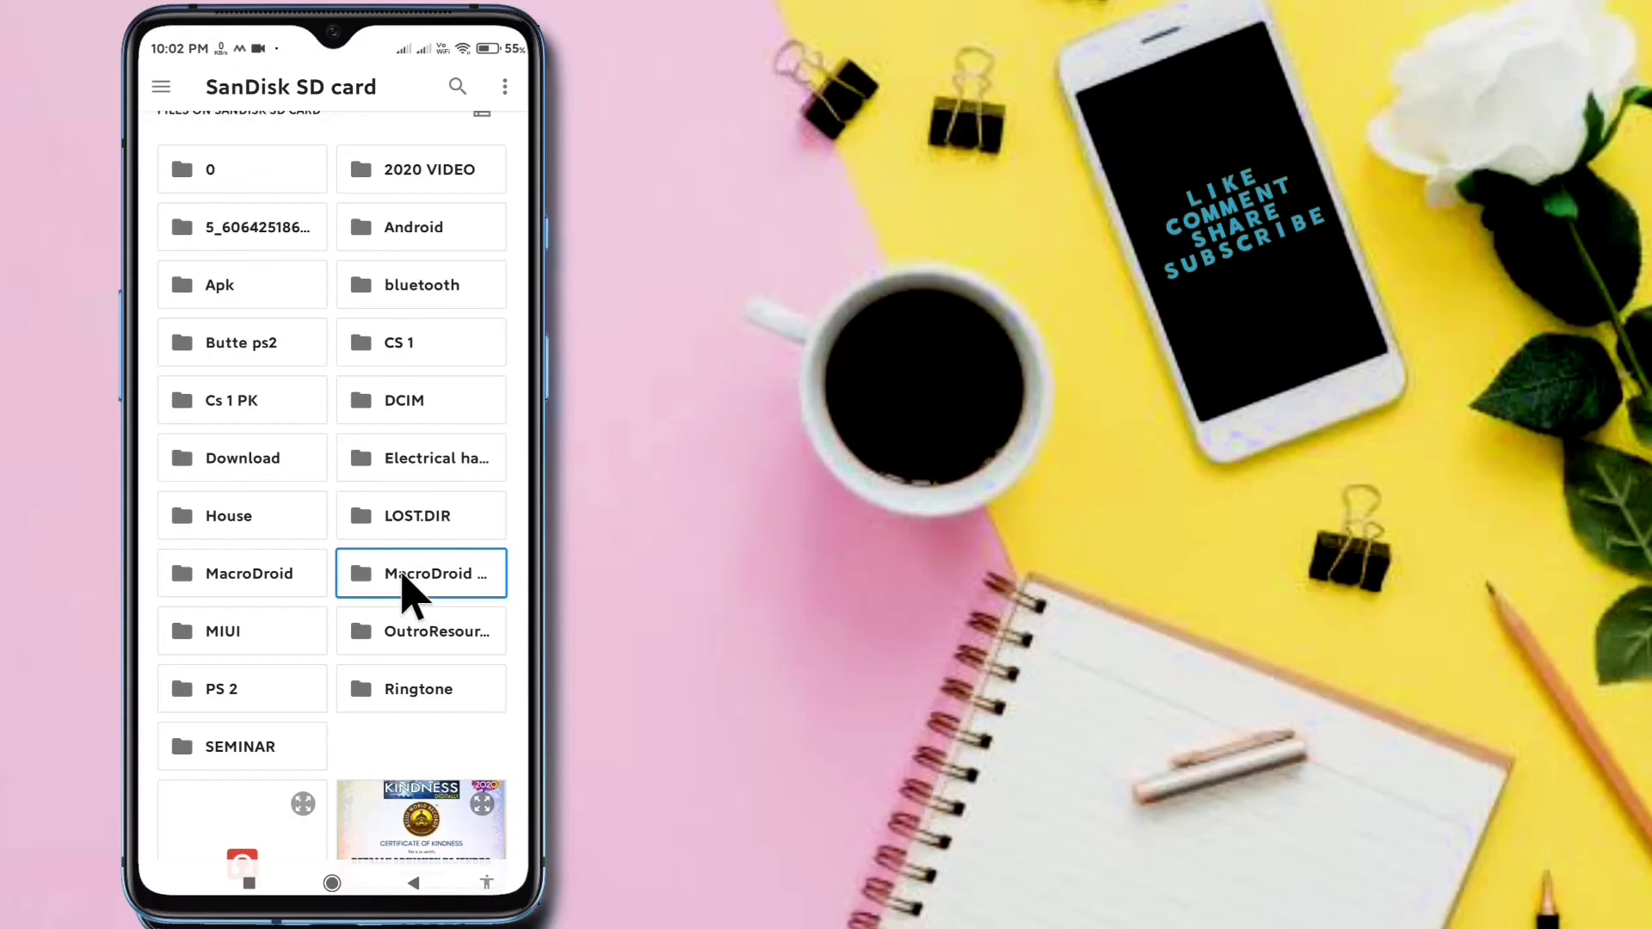
{"action": "scroll", "coordinate": [400, 585], "scroll_direction": "down", "scroll_amount": 3}
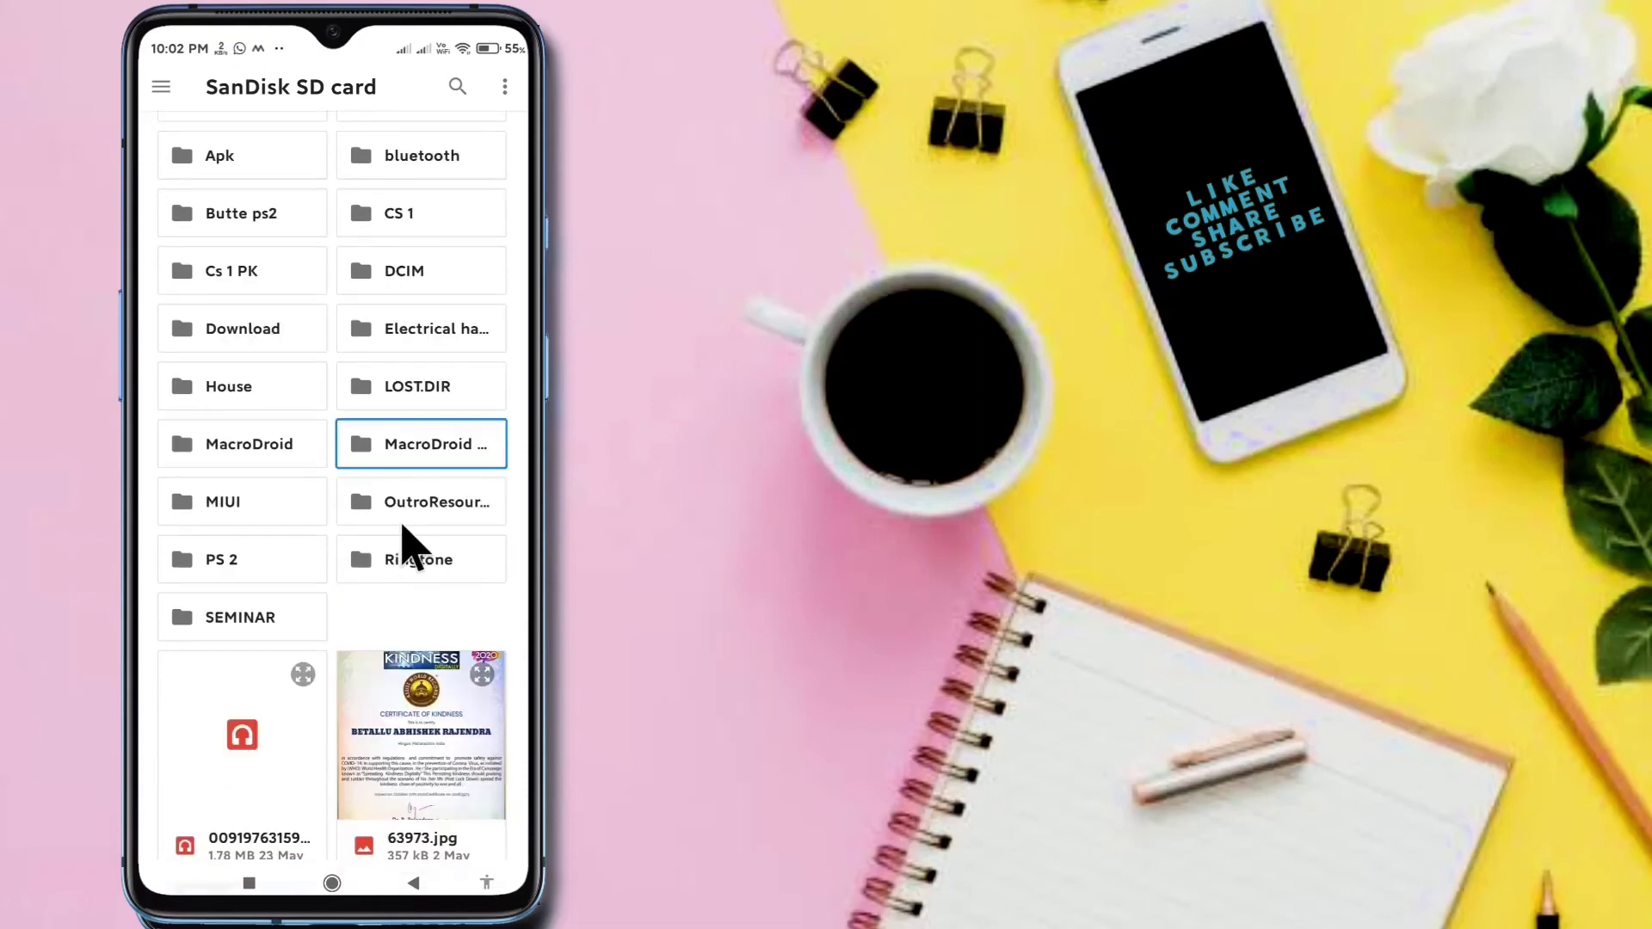
{"action": "left_click", "coordinate": [413, 371]}
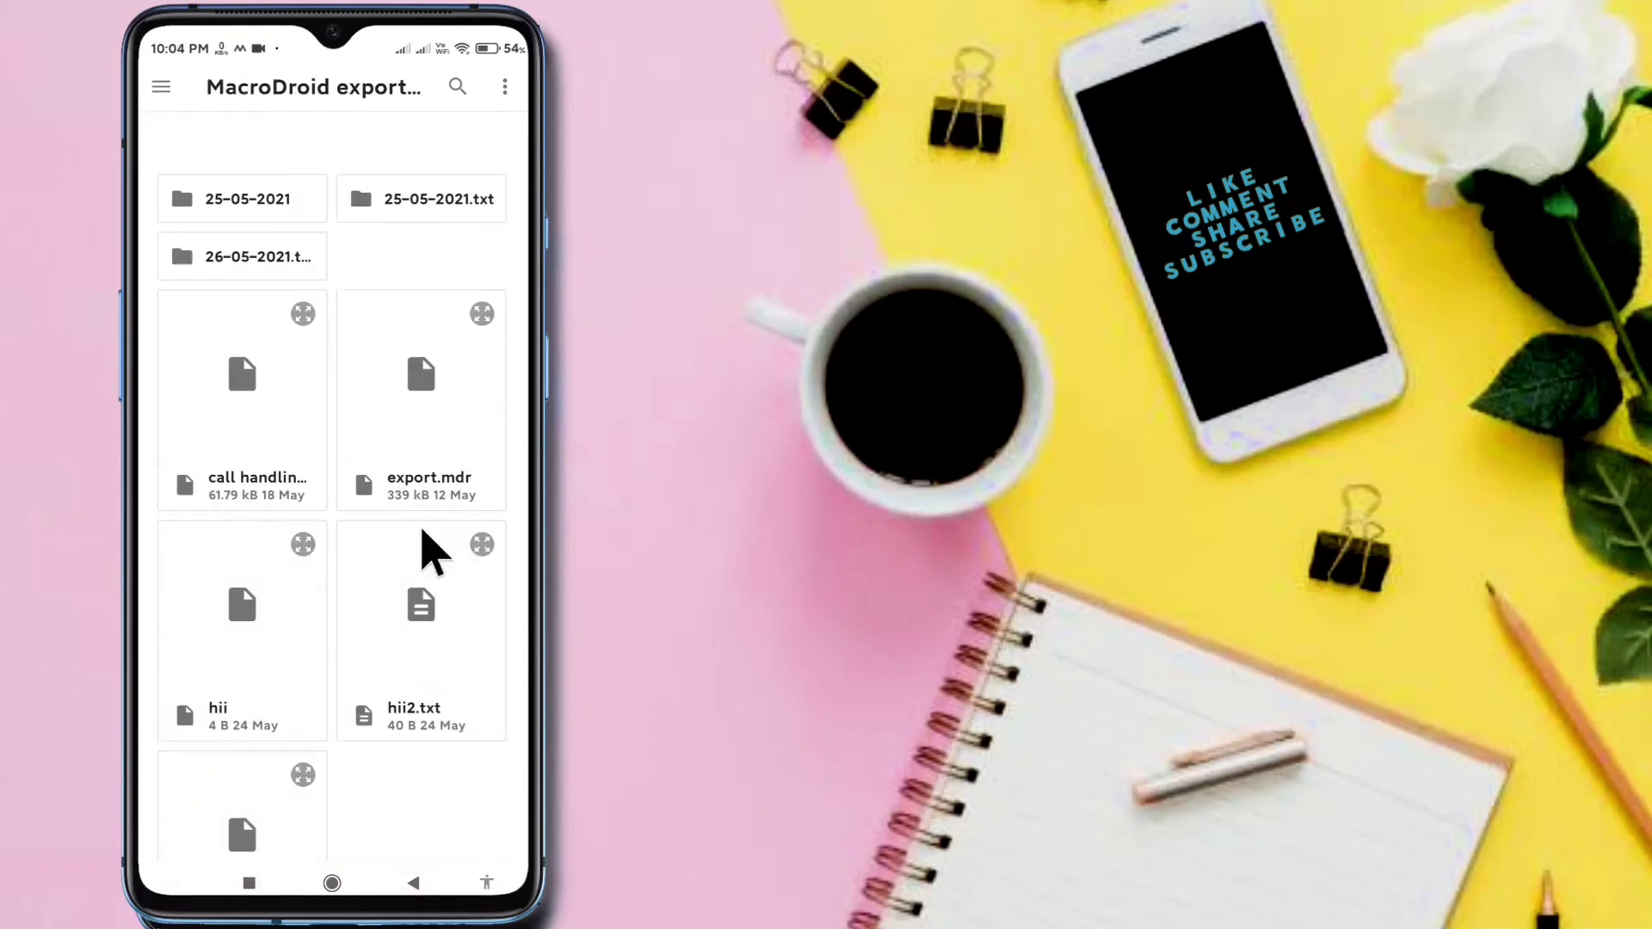
{"action": "scroll", "coordinate": [409, 516], "scroll_direction": "down", "scroll_amount": 1}
{"action": "scroll", "coordinate": [292, 499], "scroll_direction": "down", "scroll_amount": 1}
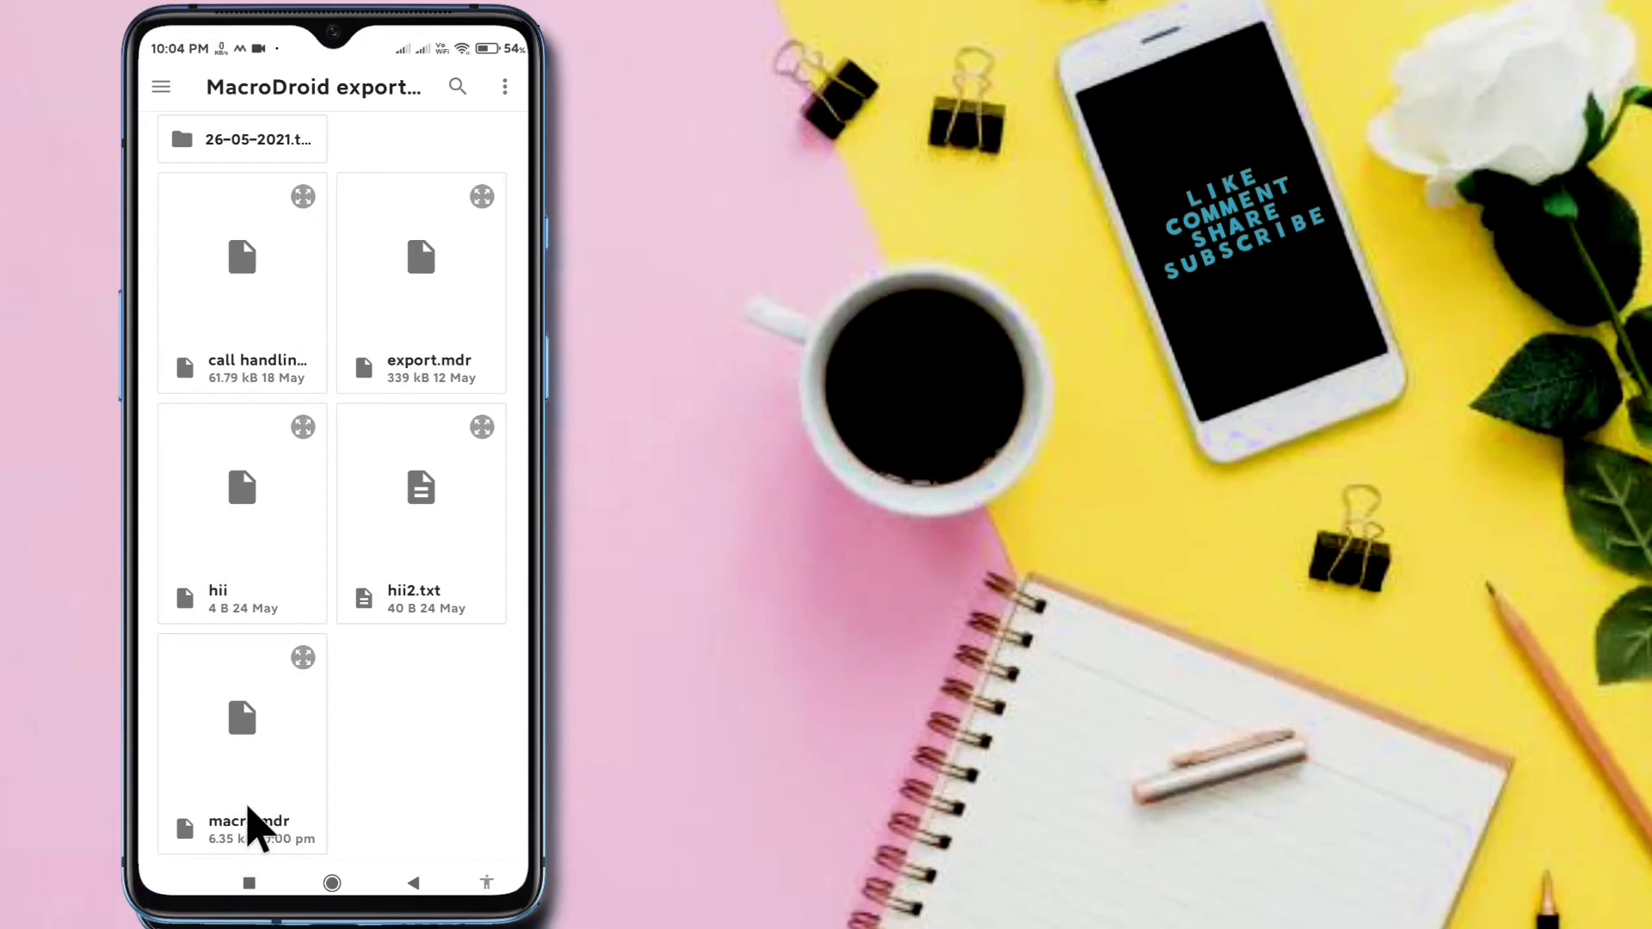
- Import macro.mdr, restoring Macro 1 through Macro 4 under Uncategorized
{"action": "left_click", "coordinate": [255, 824]}
{"action": "left_click", "coordinate": [245, 821]}
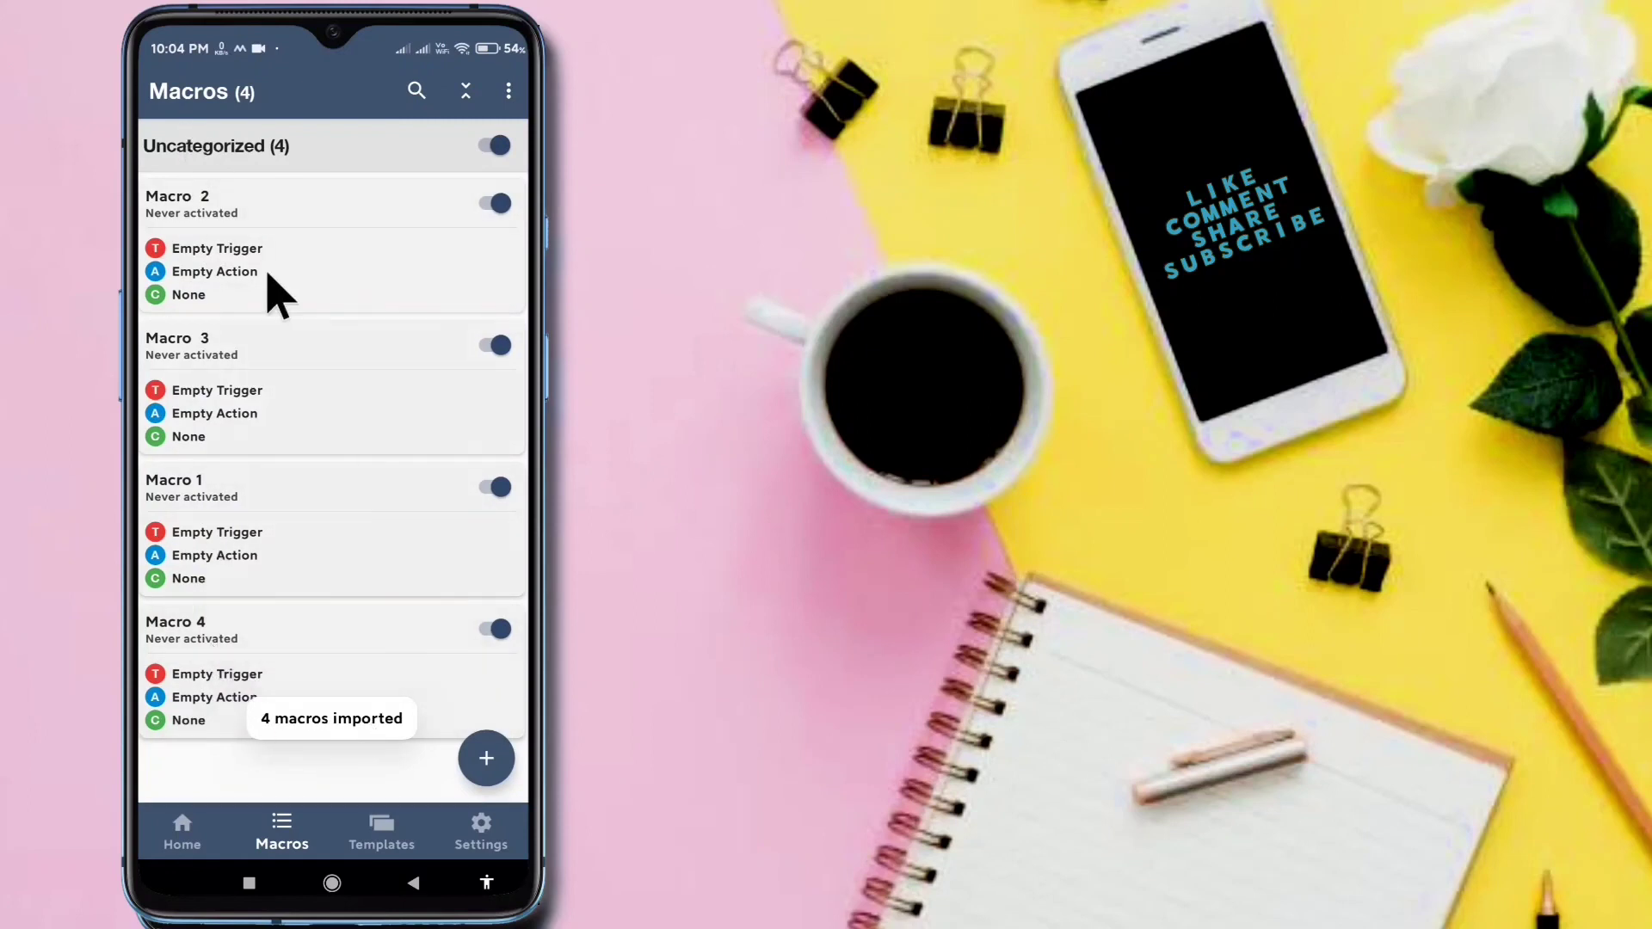
{"action": "left_click", "coordinate": [181, 516]}
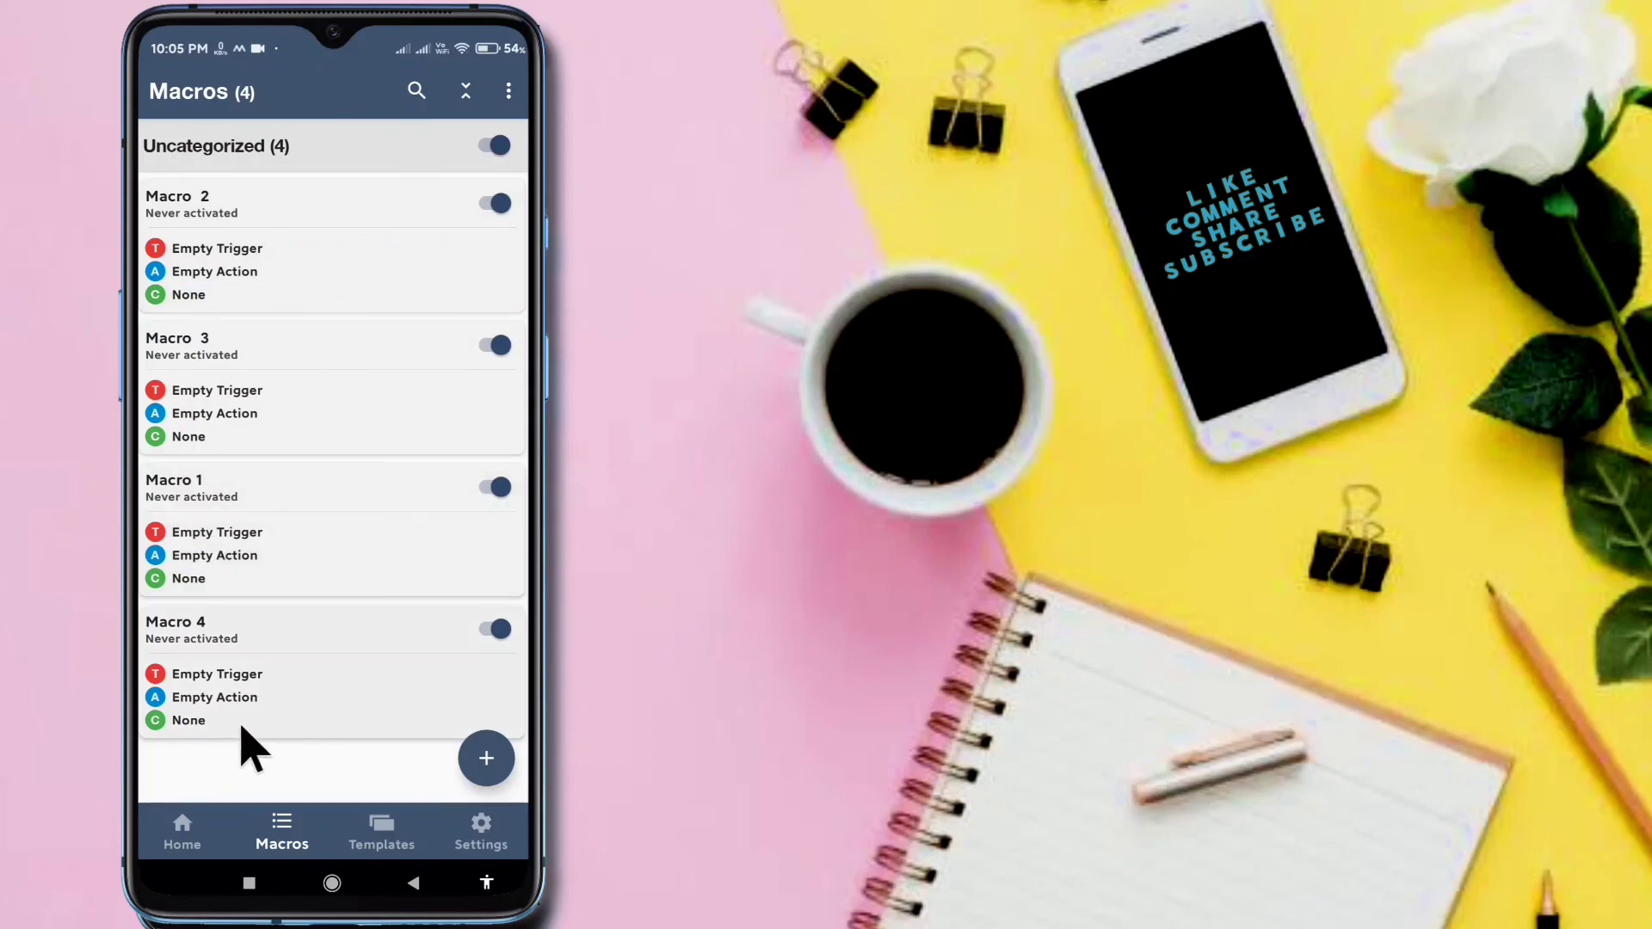
- Open an Android share of MacroDroid_21_06_24_22_05.mdr, cancel it, and return to the home grid
{"action": "left_click", "coordinate": [179, 828]}
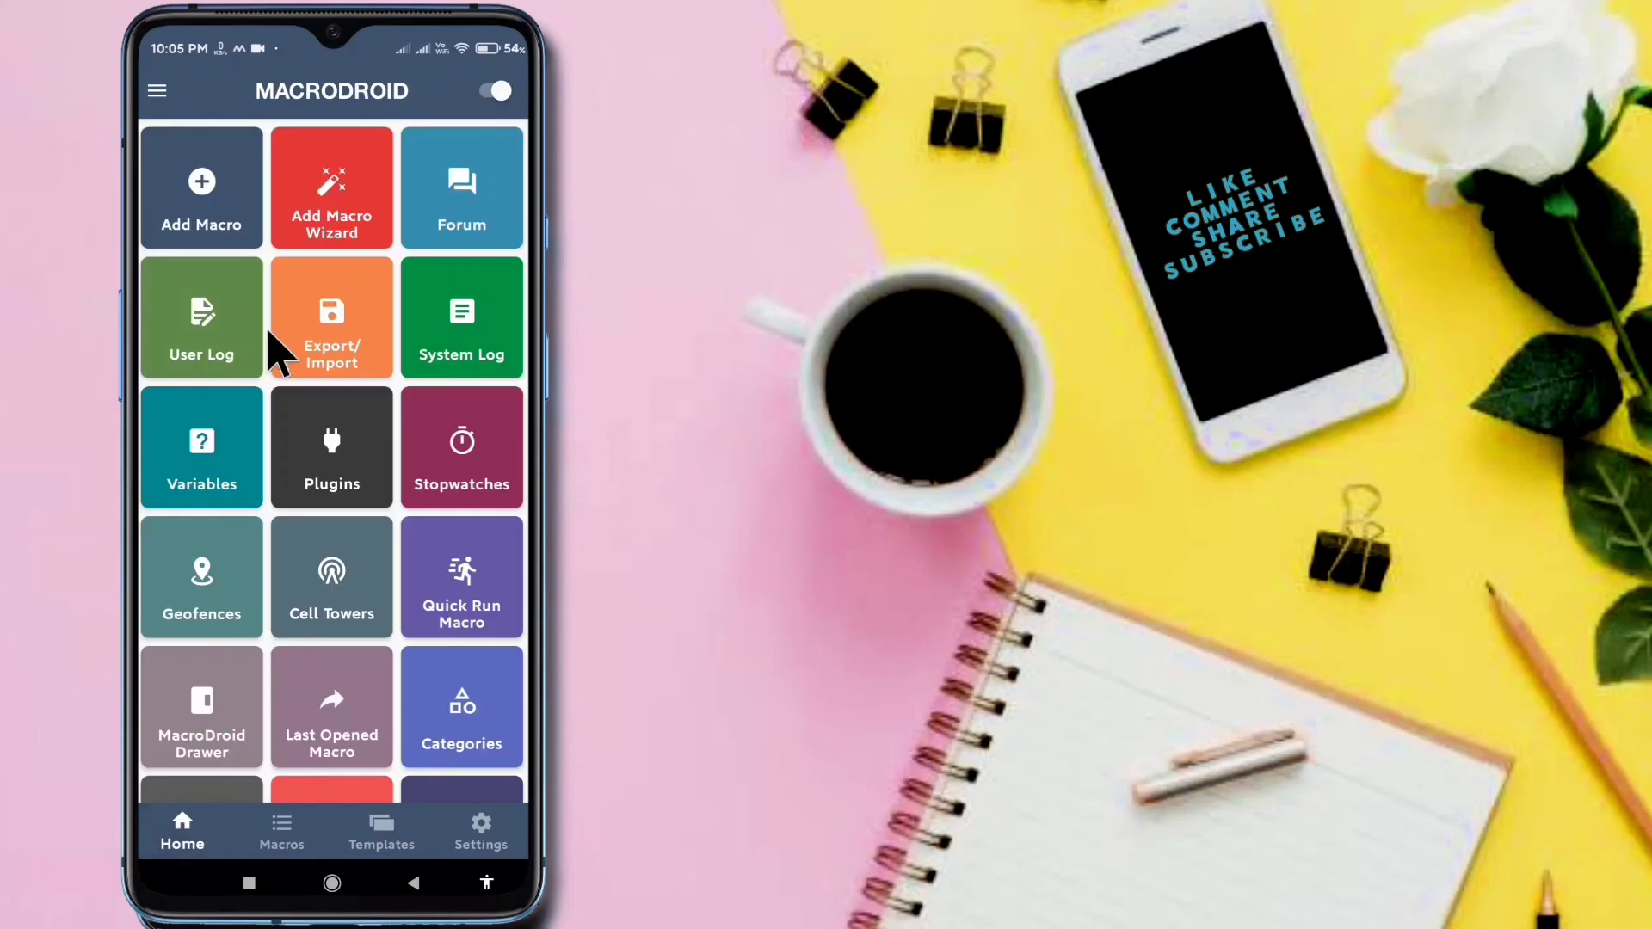
{"action": "left_click", "coordinate": [314, 342]}
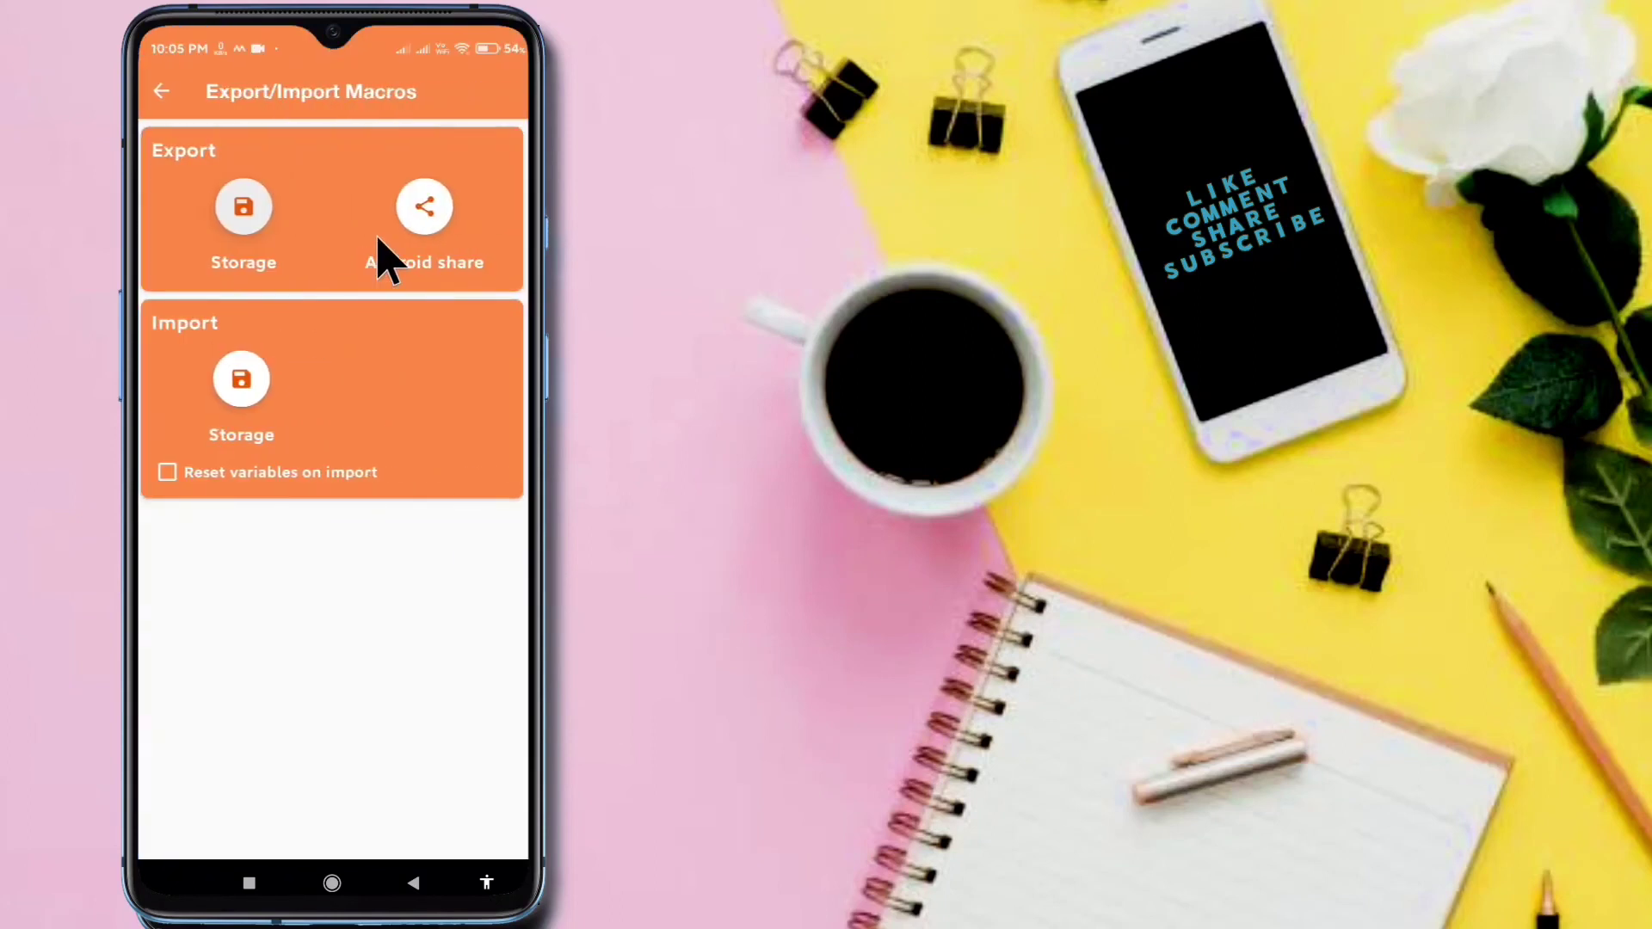
{"action": "left_click", "coordinate": [425, 219]}
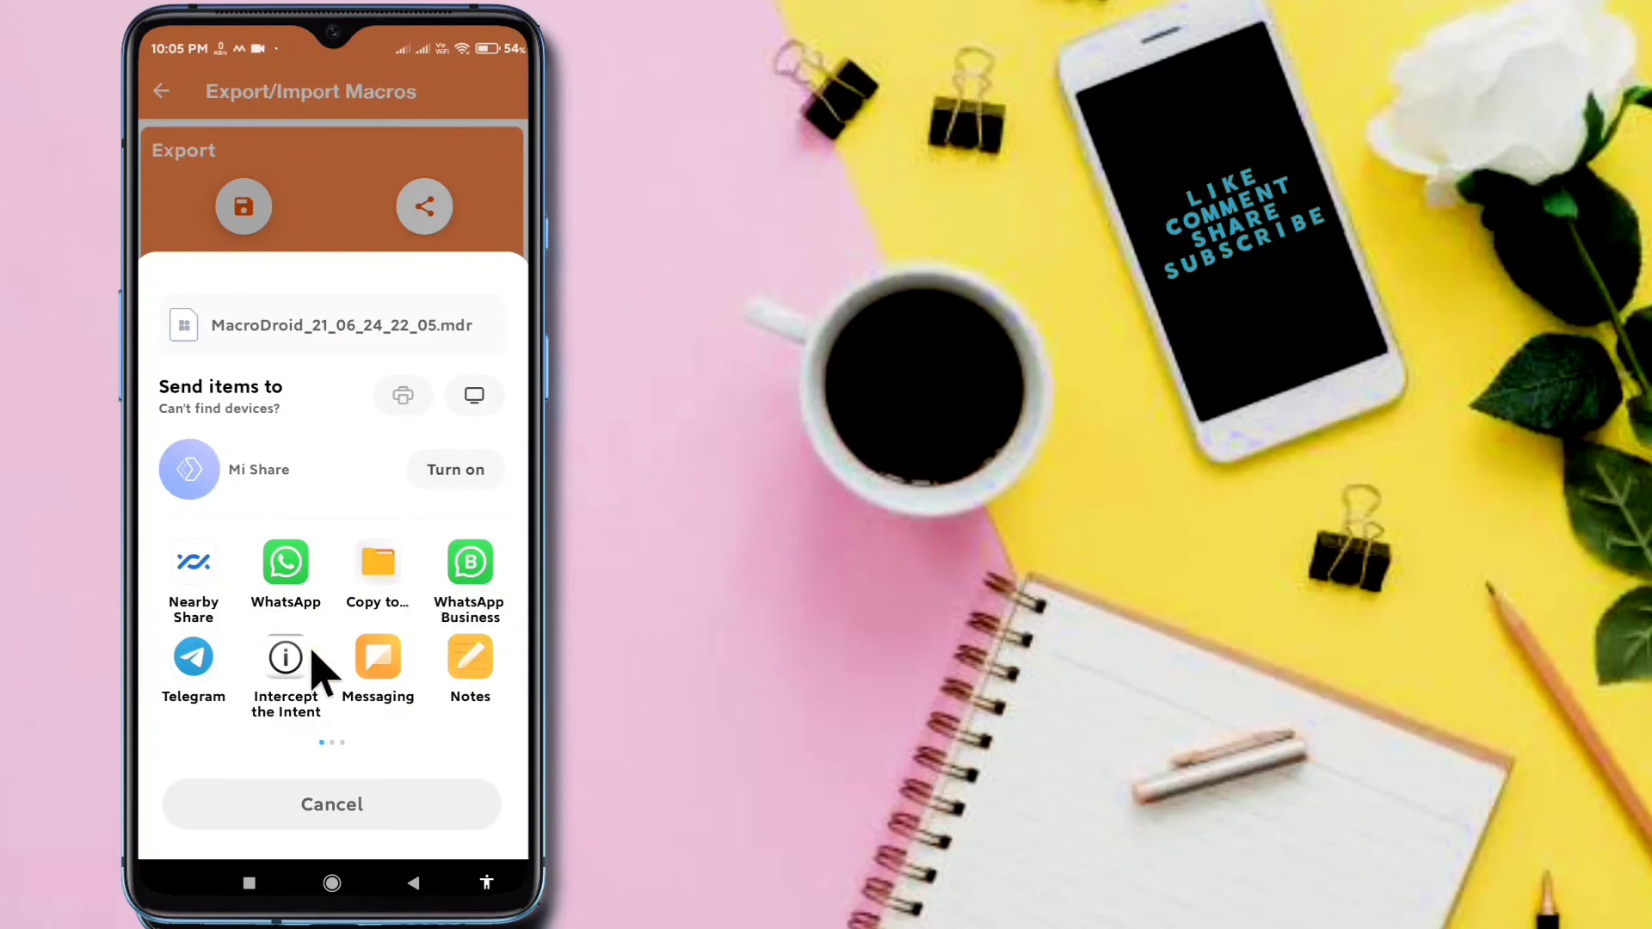
{"action": "left_click", "coordinate": [357, 229]}
{"action": "left_click", "coordinate": [159, 93]}
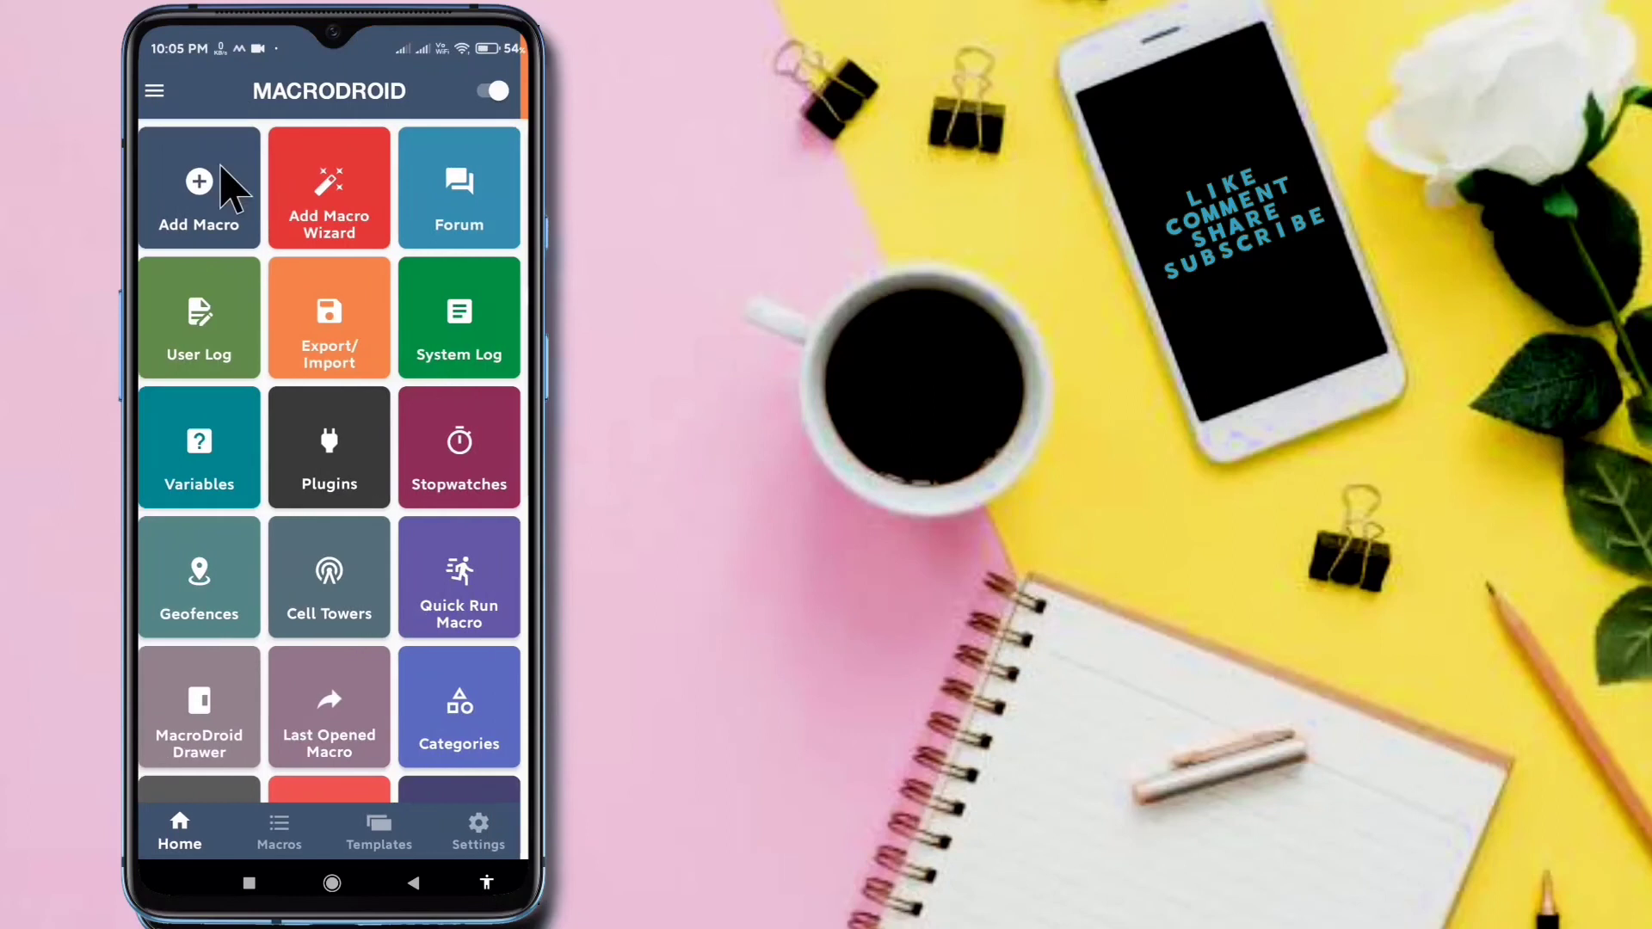